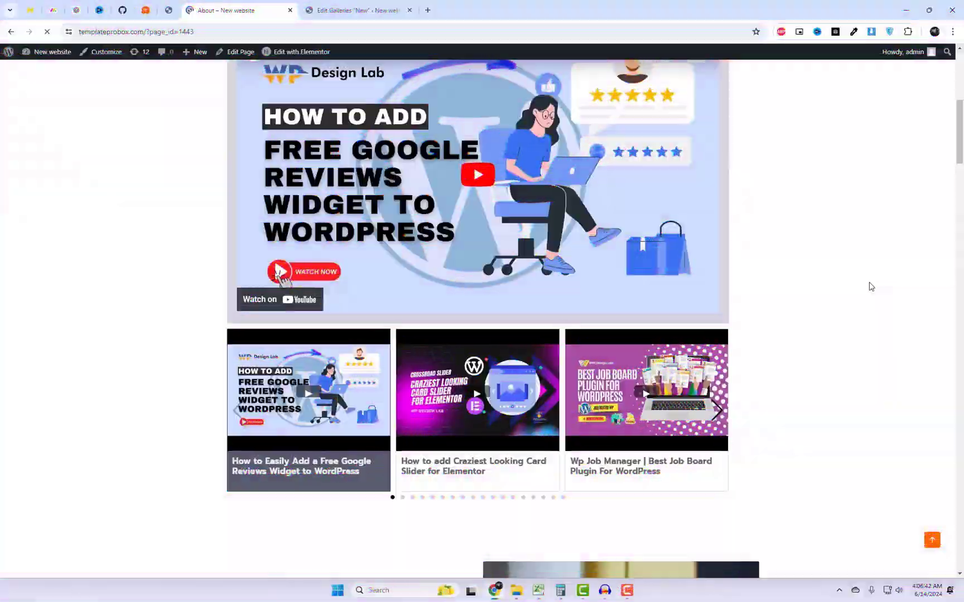
Page the video carousel forward four times and play the Live search WordPress video
{"action": "scroll", "coordinate": [871, 287], "scroll_direction": "up", "scroll_amount": 1}
{"action": "left_click", "coordinate": [716, 475]}
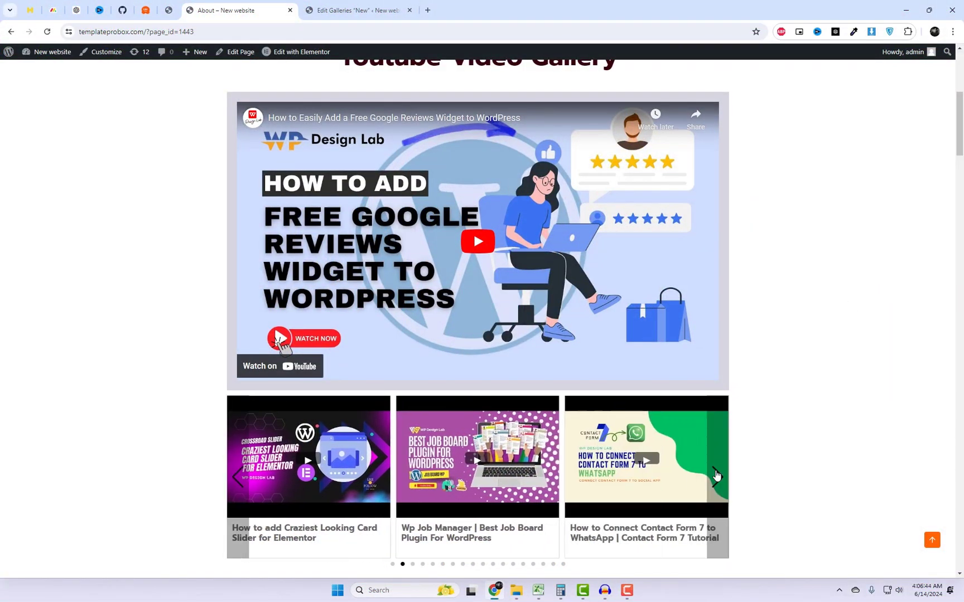
{"action": "left_click", "coordinate": [716, 475]}
{"action": "left_click", "coordinate": [716, 475]}
{"action": "left_click", "coordinate": [716, 475]}
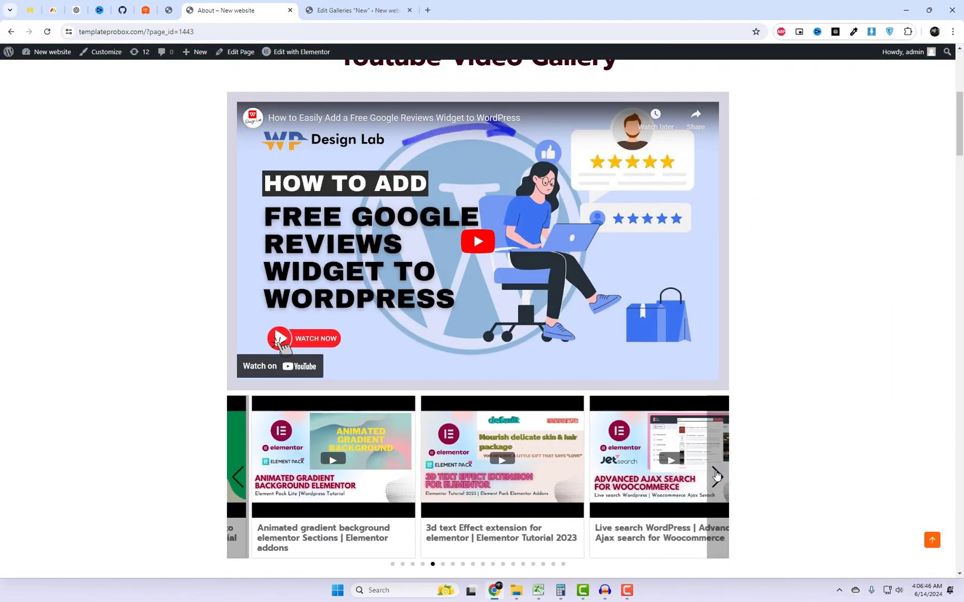
{"action": "left_click", "coordinate": [665, 477]}
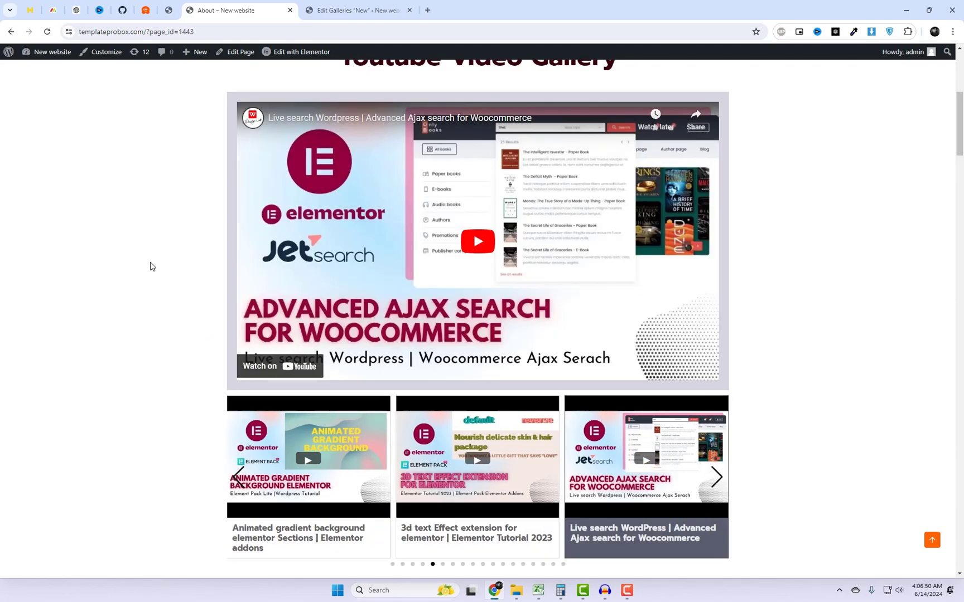
Advance the carousel further and play the Free Enter Elementor addons video
{"action": "left_click", "coordinate": [718, 485]}
{"action": "left_click", "coordinate": [718, 477]}
{"action": "left_click", "coordinate": [717, 476]}
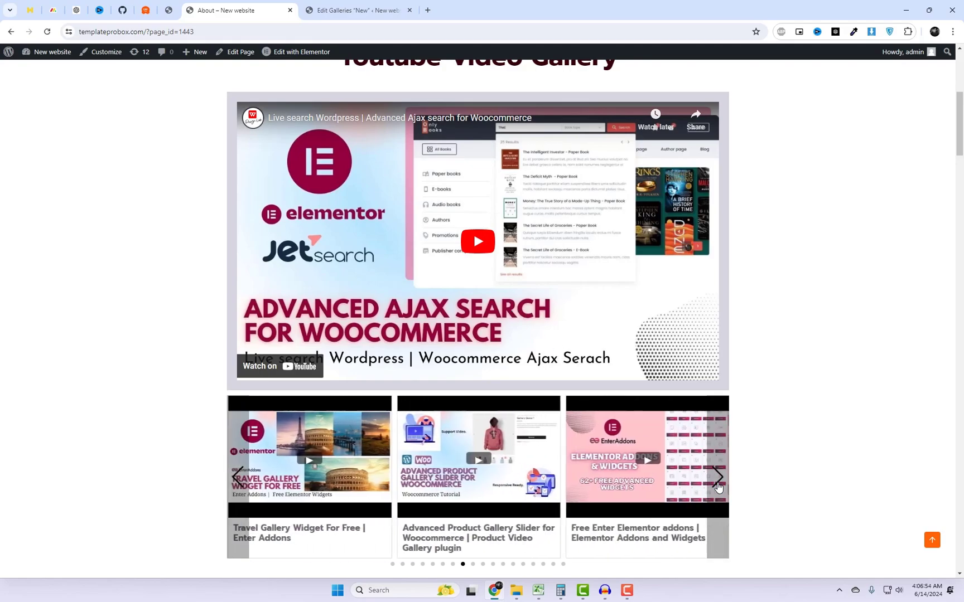
{"action": "left_click", "coordinate": [657, 473]}
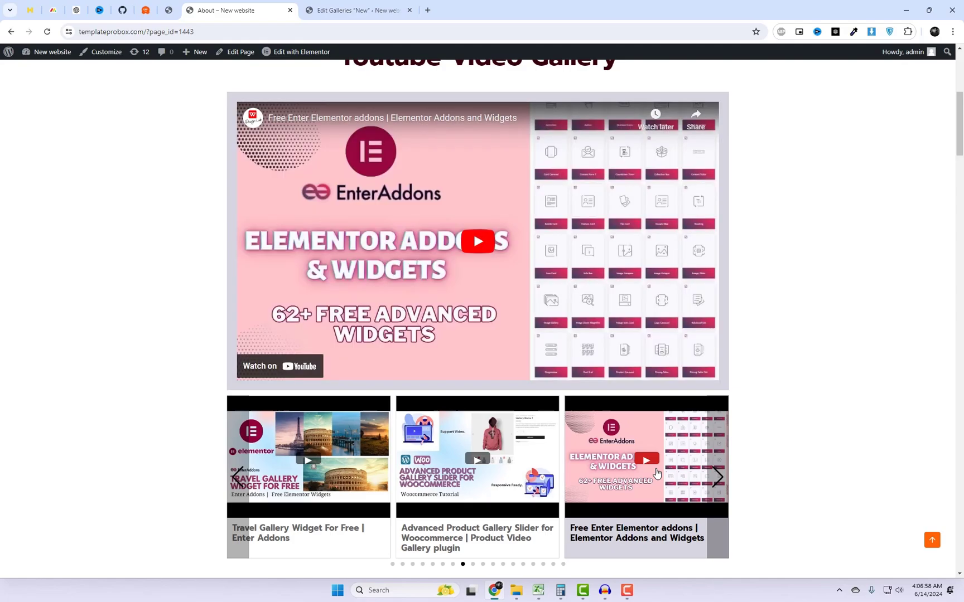
Page on to the Royal Free Elementor Templates card and play that video
{"action": "left_click", "coordinate": [717, 477]}
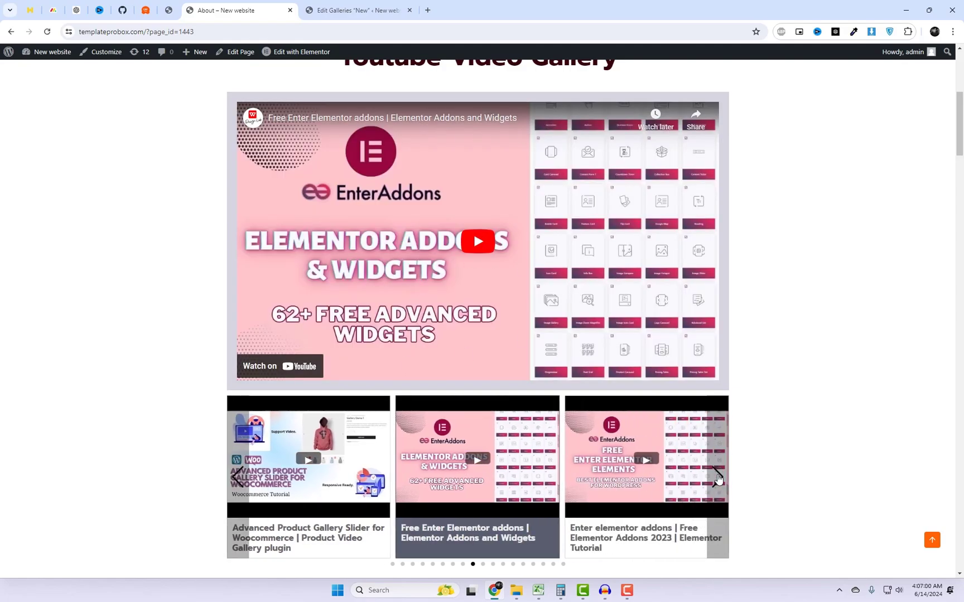
{"action": "left_click", "coordinate": [717, 478]}
{"action": "left_click", "coordinate": [717, 477]}
{"action": "left_click", "coordinate": [717, 477]}
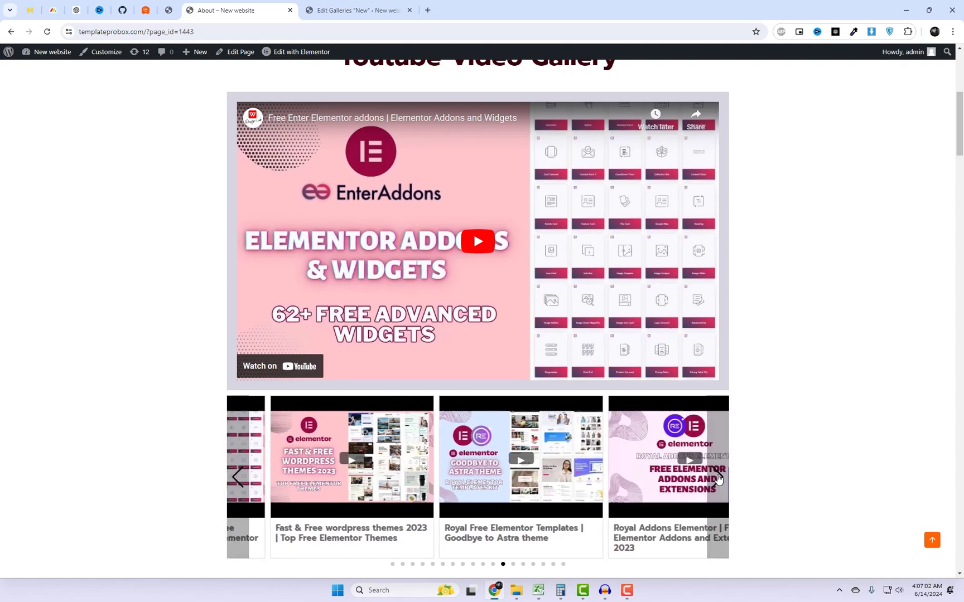
{"action": "left_click", "coordinate": [473, 459]}
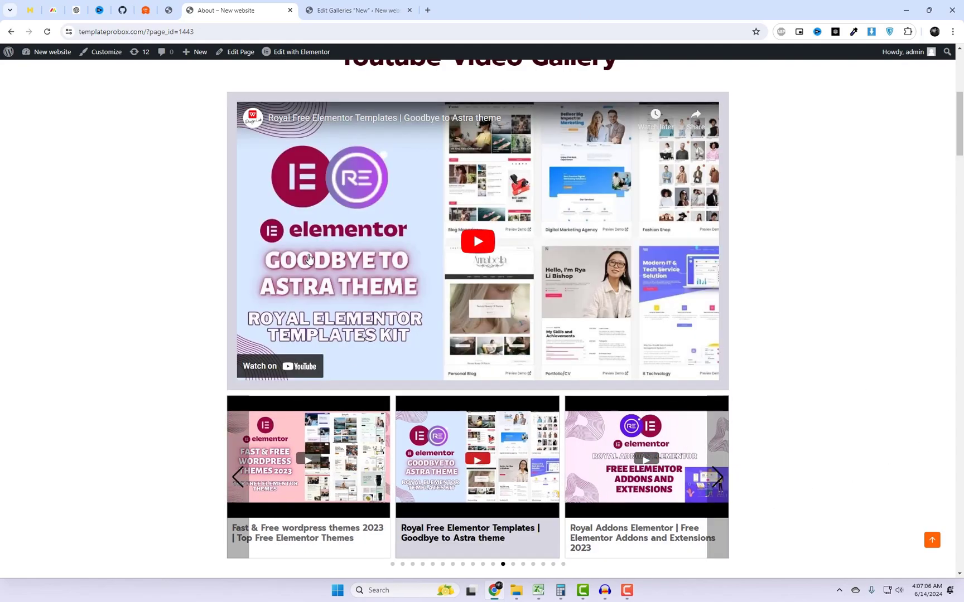
{"action": "scroll", "coordinate": [871, 409], "scroll_direction": "down", "scroll_amount": 1}
{"action": "scroll", "coordinate": [870, 410], "scroll_direction": "up", "scroll_amount": 1}
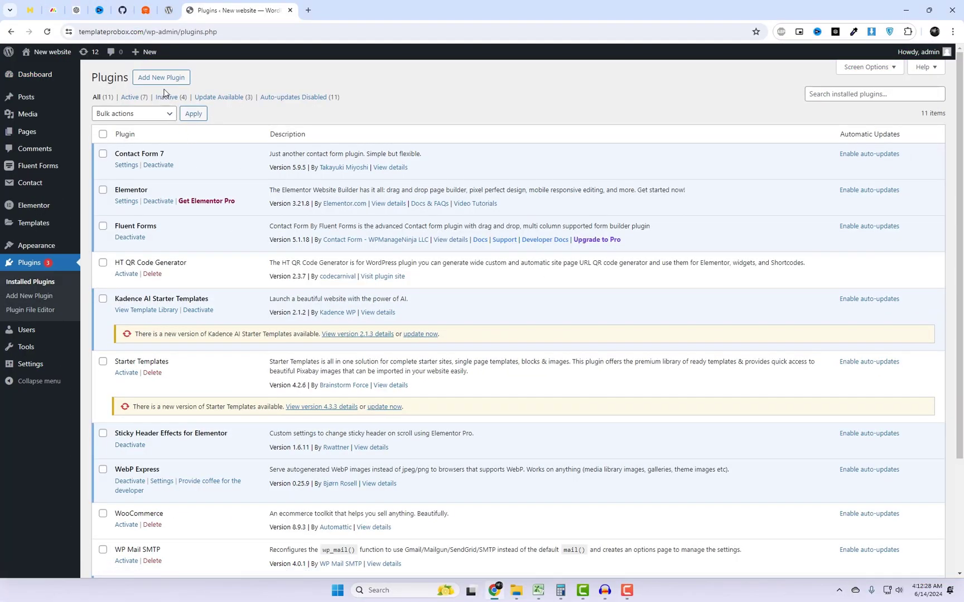
Search Add New Plugin for 'FancyTube', then install and activate it
{"action": "left_click", "coordinate": [167, 78]}
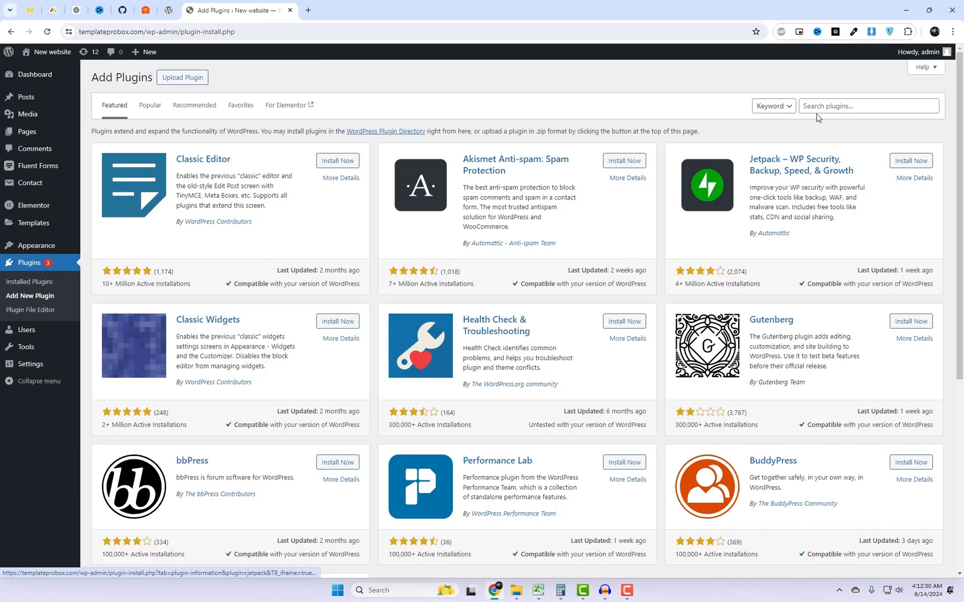
{"action": "left_click", "coordinate": [819, 106]}
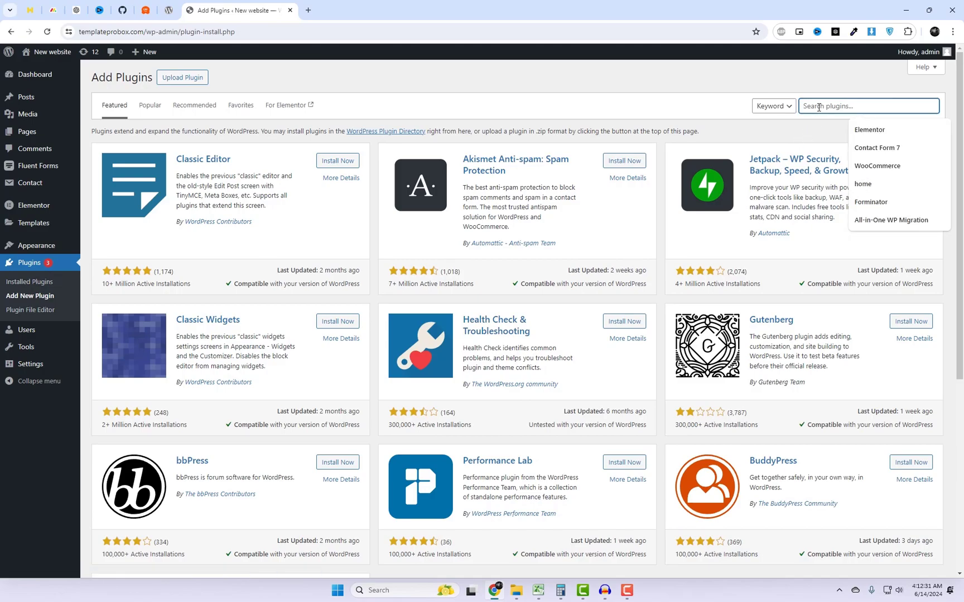
{"action": "type", "text": "FancyTube"}
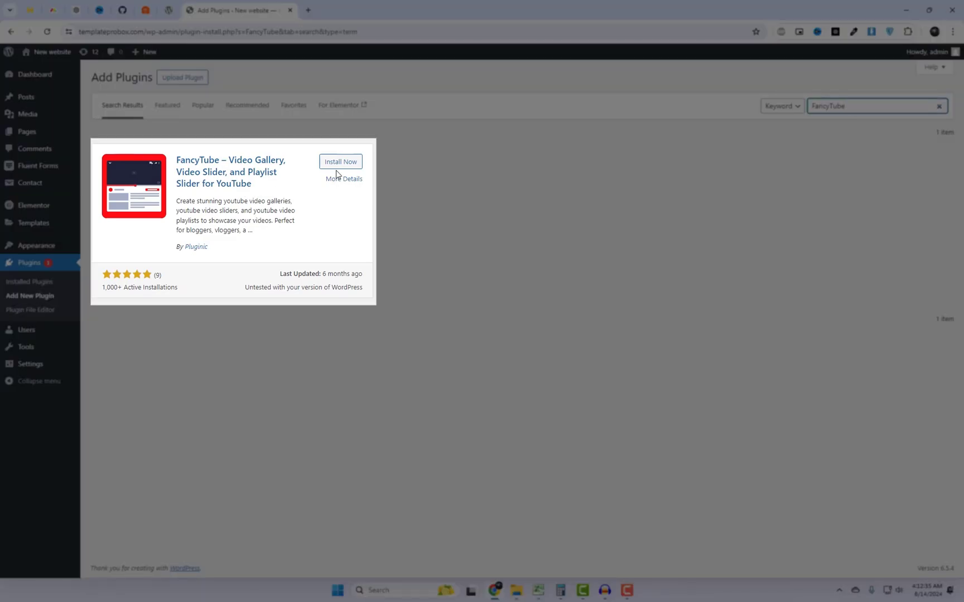
{"action": "left_click", "coordinate": [338, 162]}
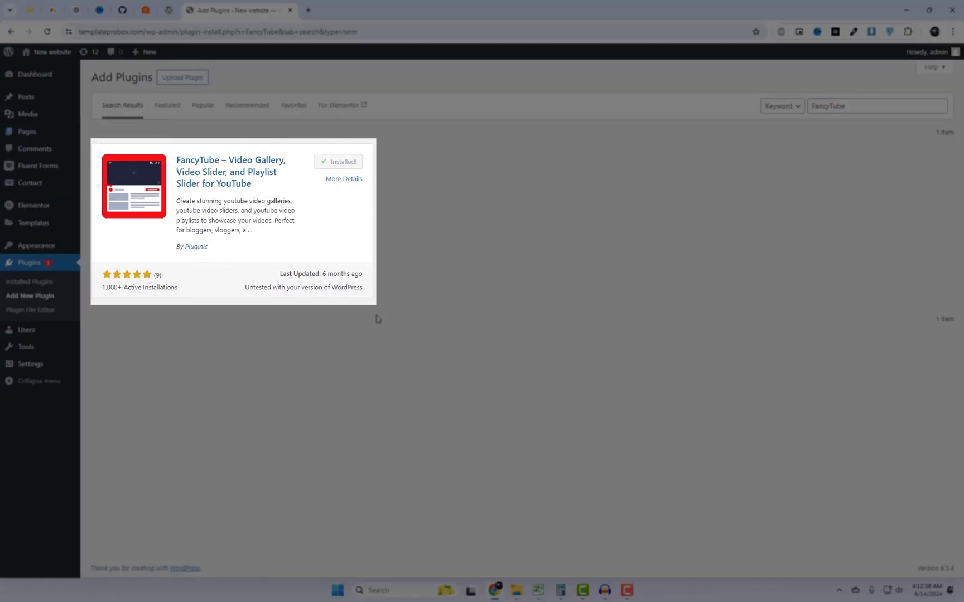
{"action": "left_click", "coordinate": [336, 166]}
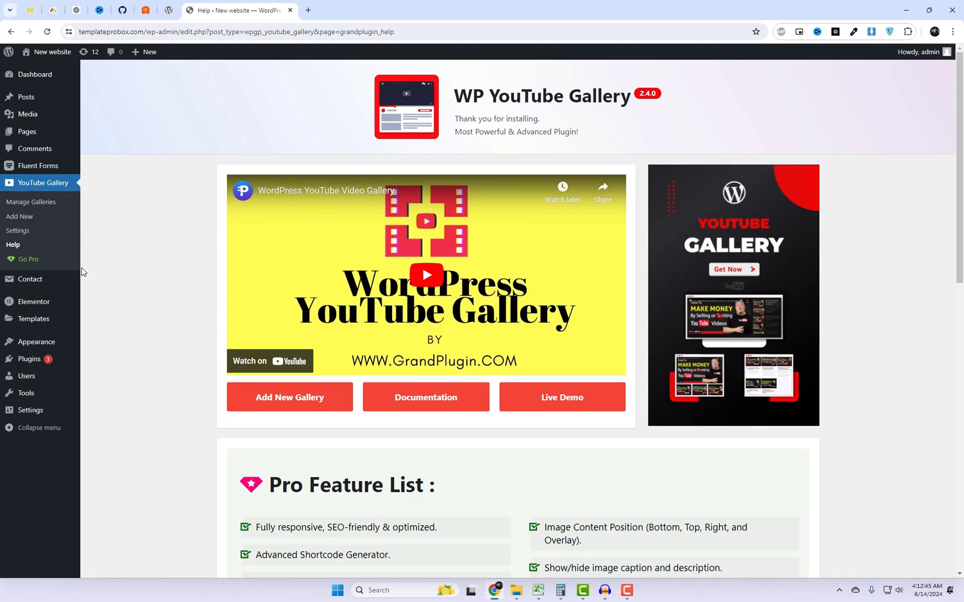
Open YouTube Gallery Settings, expand 'How to get API key?', and open Google API Console in a new tab
{"action": "left_click", "coordinate": [27, 235]}
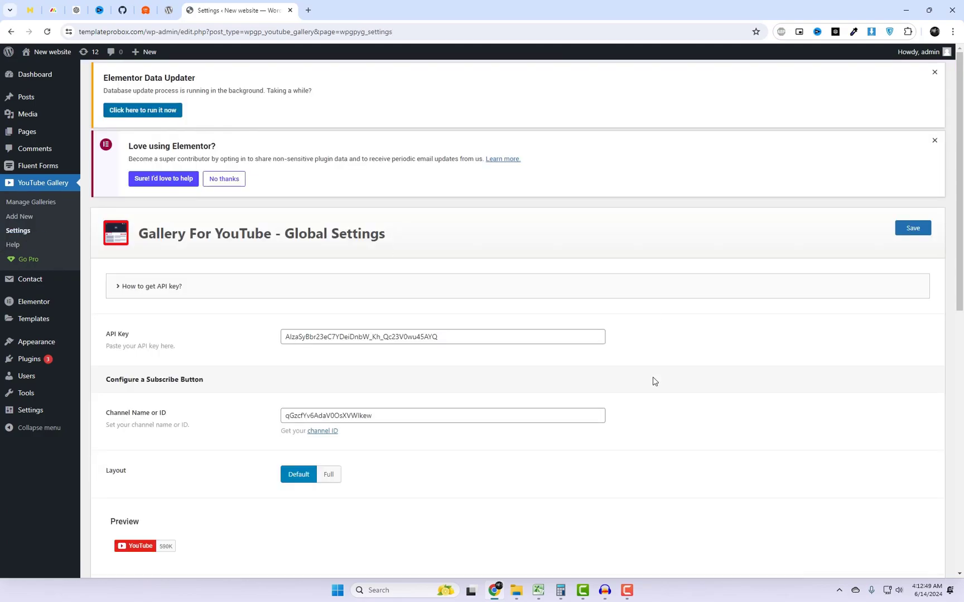
{"action": "scroll", "coordinate": [647, 371], "scroll_direction": "down", "scroll_amount": 1}
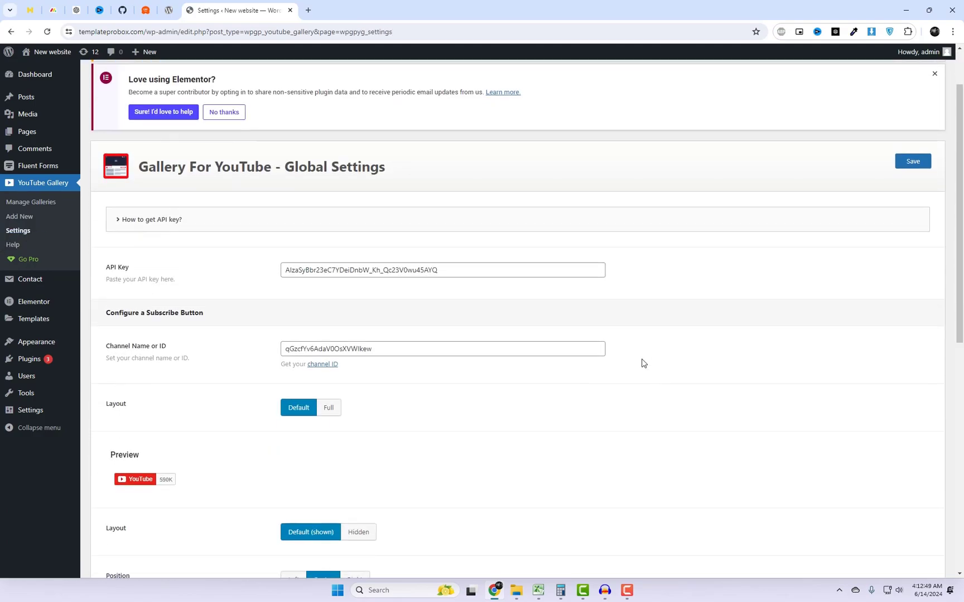
{"action": "left_click", "coordinate": [149, 222]}
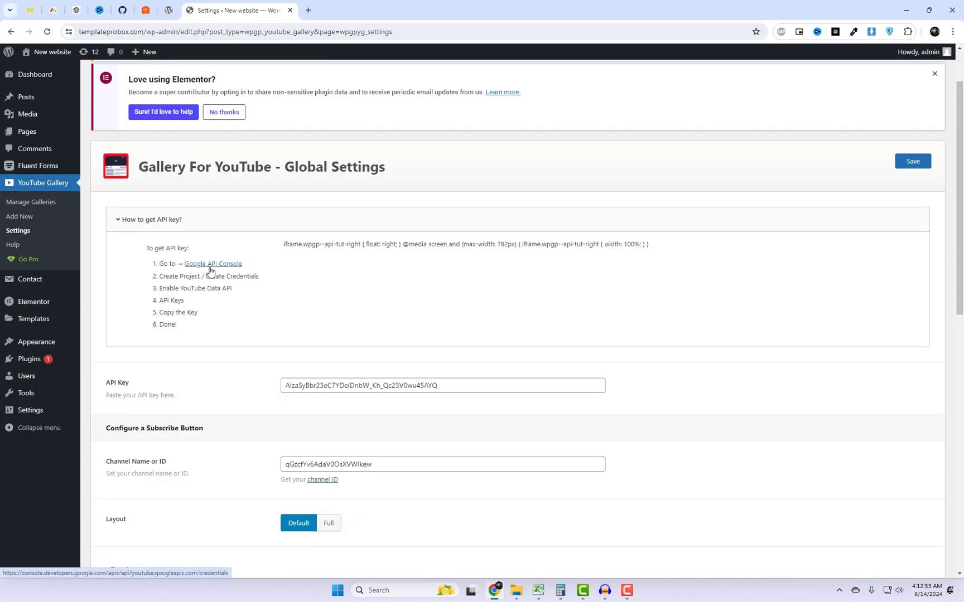
{"action": "left_click_drag", "start_coordinate": [160, 264], "coordinate": [282, 273]}
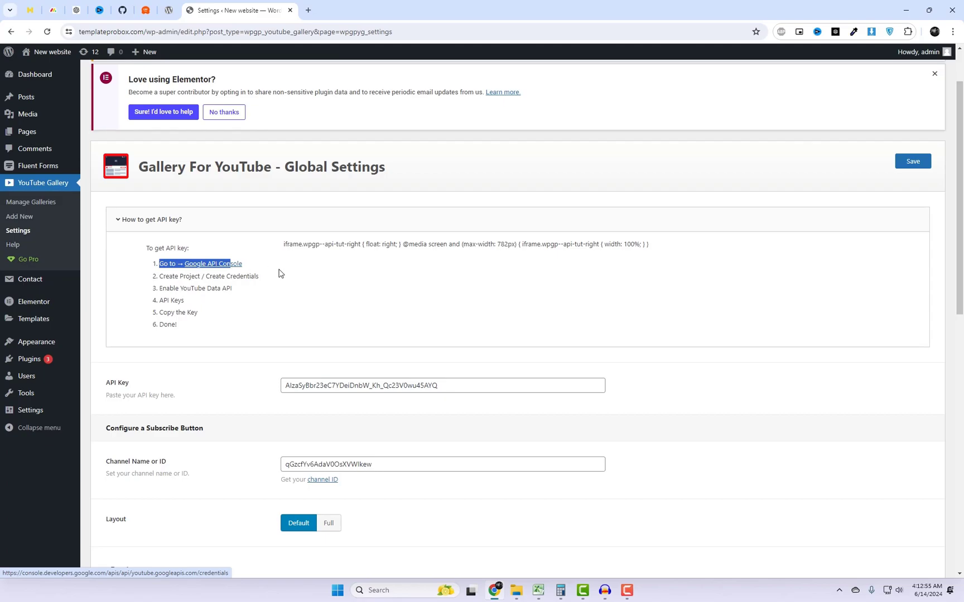
{"action": "left_click", "coordinate": [282, 273]}
{"action": "right_click", "coordinate": [212, 266]}
{"action": "left_click", "coordinate": [241, 277]}
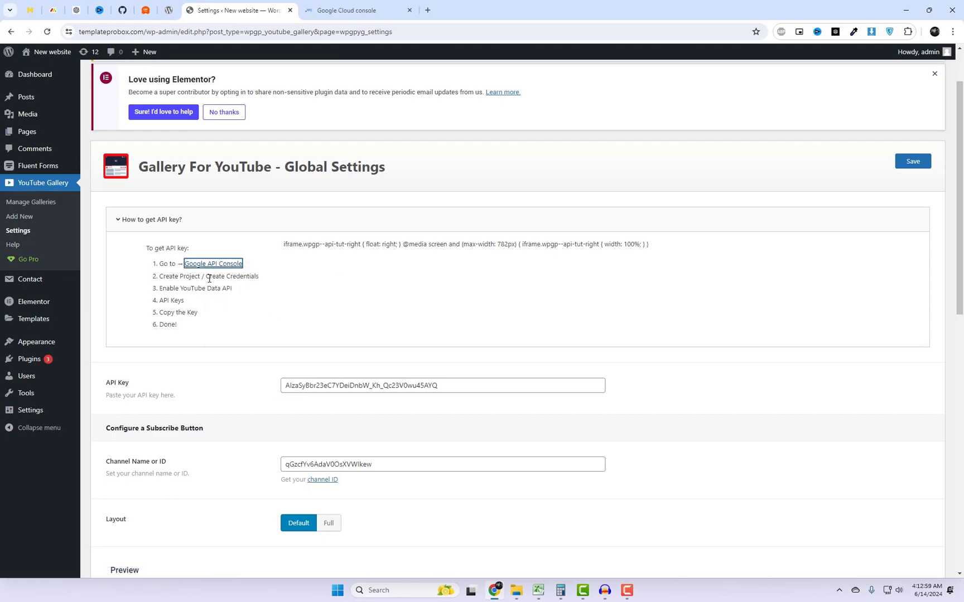
Copy the words 'YouTube Data API' and follow the Google API Console link
{"action": "left_click_drag", "start_coordinate": [181, 288], "coordinate": [240, 291]}
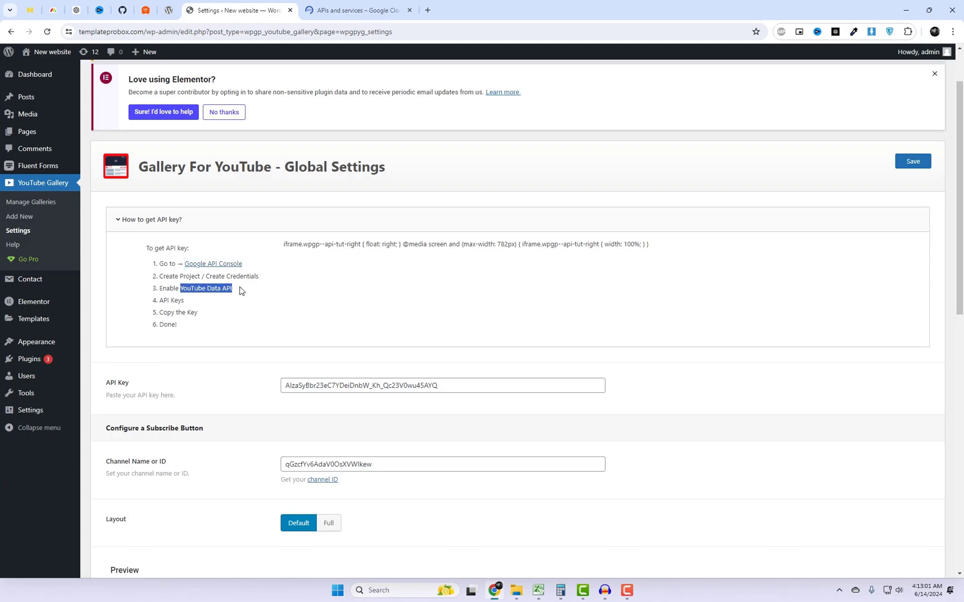
{"action": "right_click", "coordinate": [218, 288]}
{"action": "left_click", "coordinate": [248, 297]}
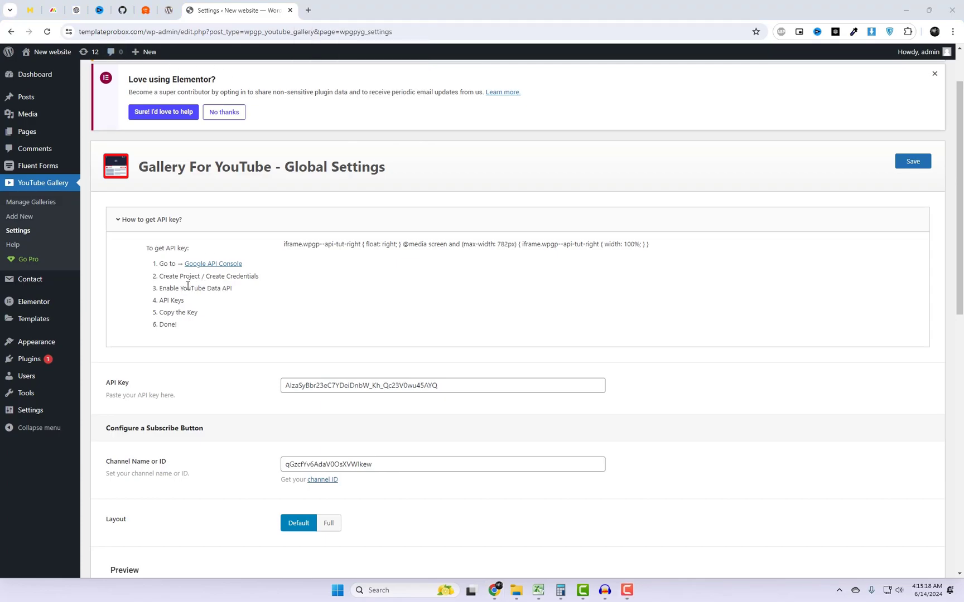
{"action": "left_click_drag", "start_coordinate": [179, 289], "coordinate": [233, 288]}
{"action": "right_click", "coordinate": [222, 285]}
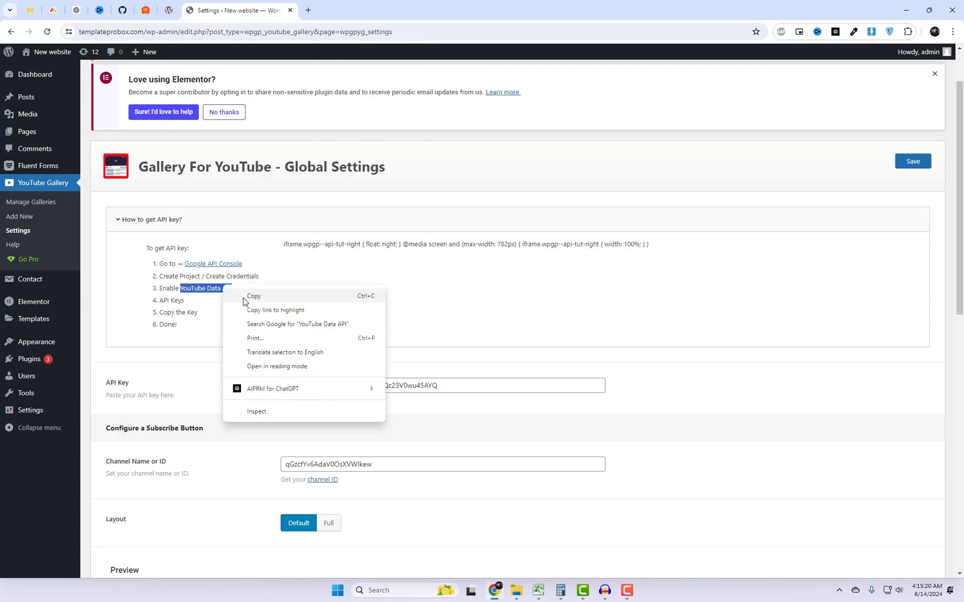
{"action": "left_click", "coordinate": [352, 295]}
{"action": "left_click", "coordinate": [352, 295]}
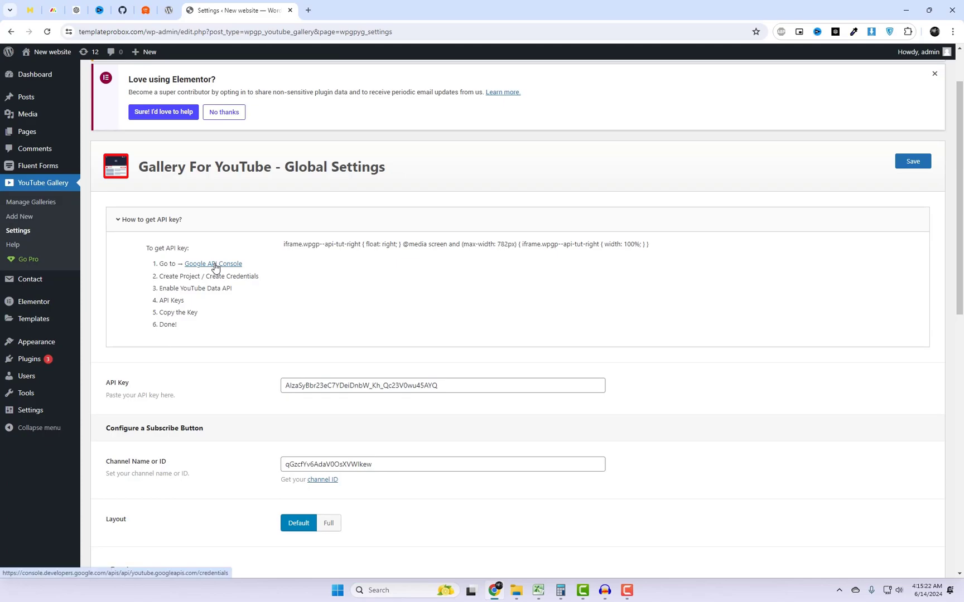
{"action": "left_click", "coordinate": [215, 264]}
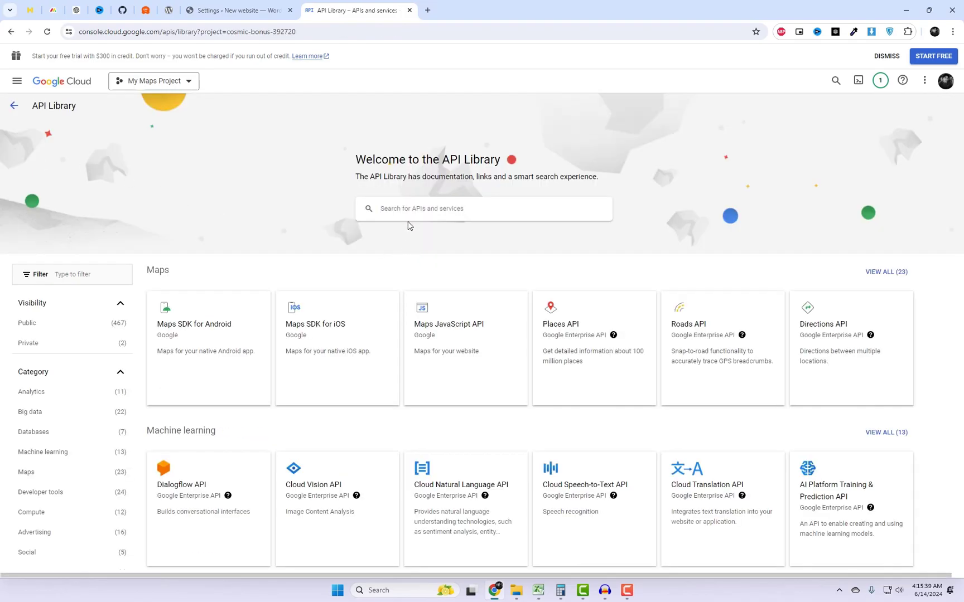
Search the API Library for the pasted 'YouTube Data API' and open the YouTube Data API v3 result
{"action": "left_click", "coordinate": [409, 211]}
{"action": "key", "text": "ctrl+v"}
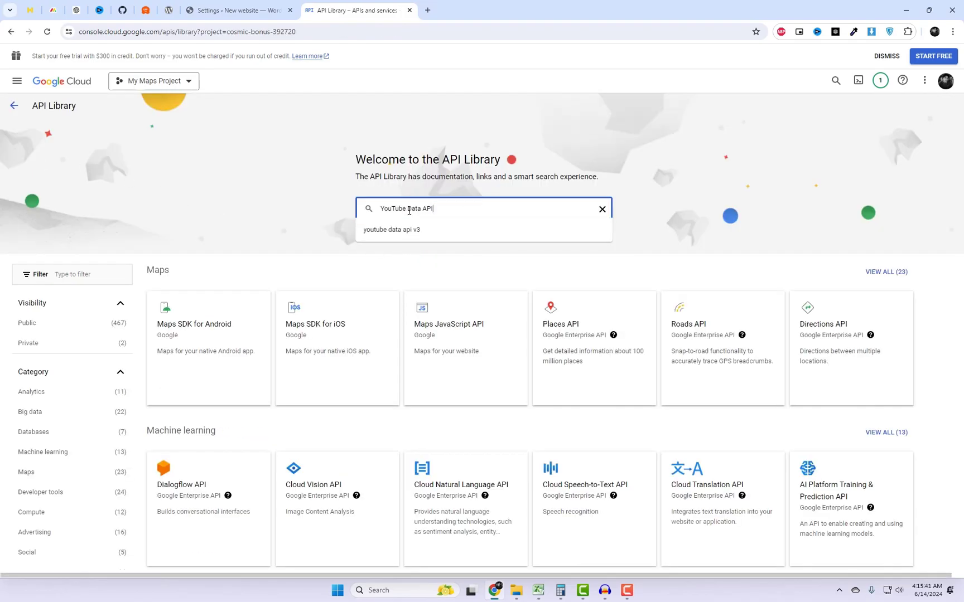
{"action": "key", "text": "Return"}
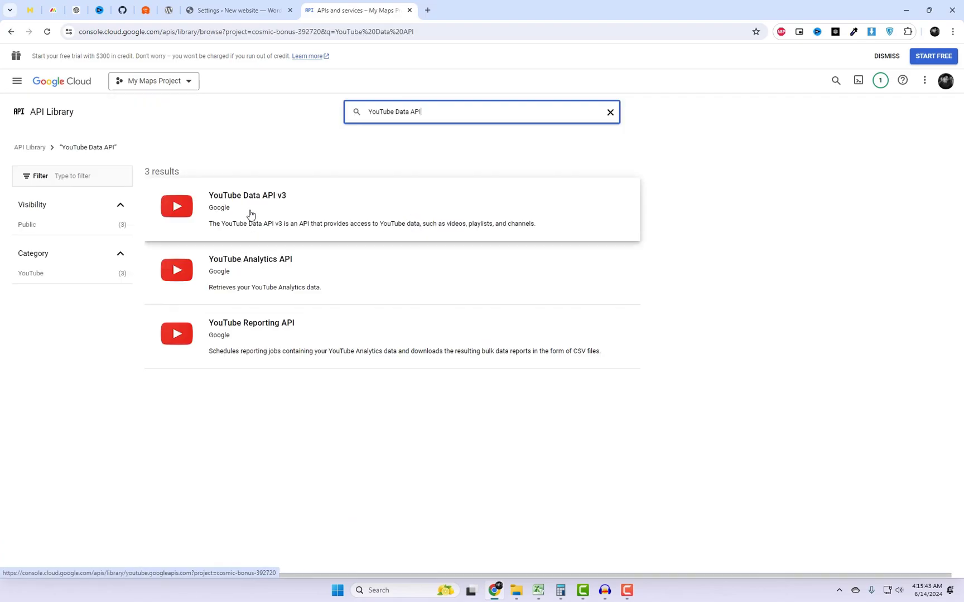
{"action": "left_click", "coordinate": [250, 215]}
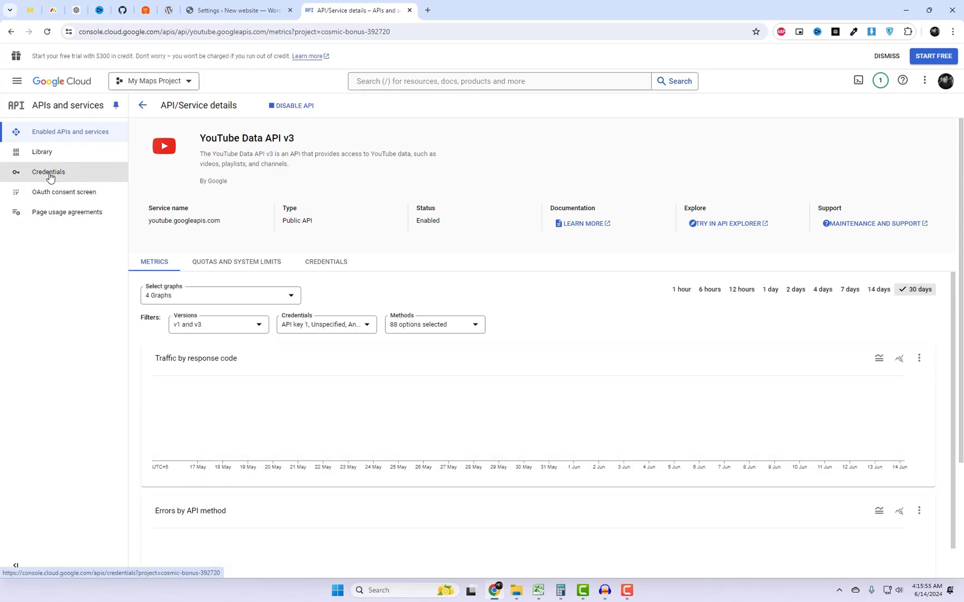
Create a new API key under Credentials, copy its value, and return to the WordPress settings
{"action": "left_click", "coordinate": [50, 176]}
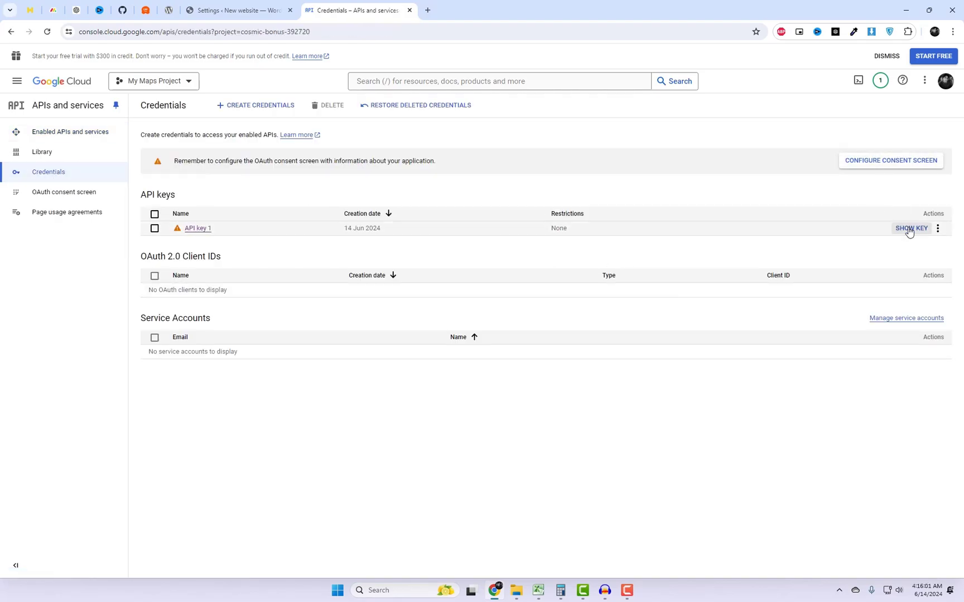
{"action": "left_click", "coordinate": [270, 111]}
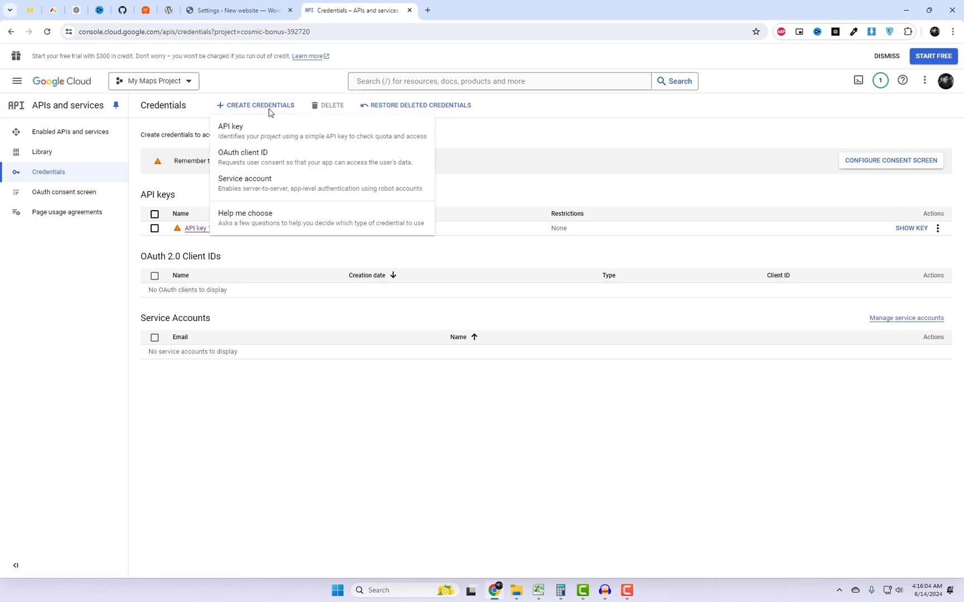
{"action": "left_click", "coordinate": [261, 143]}
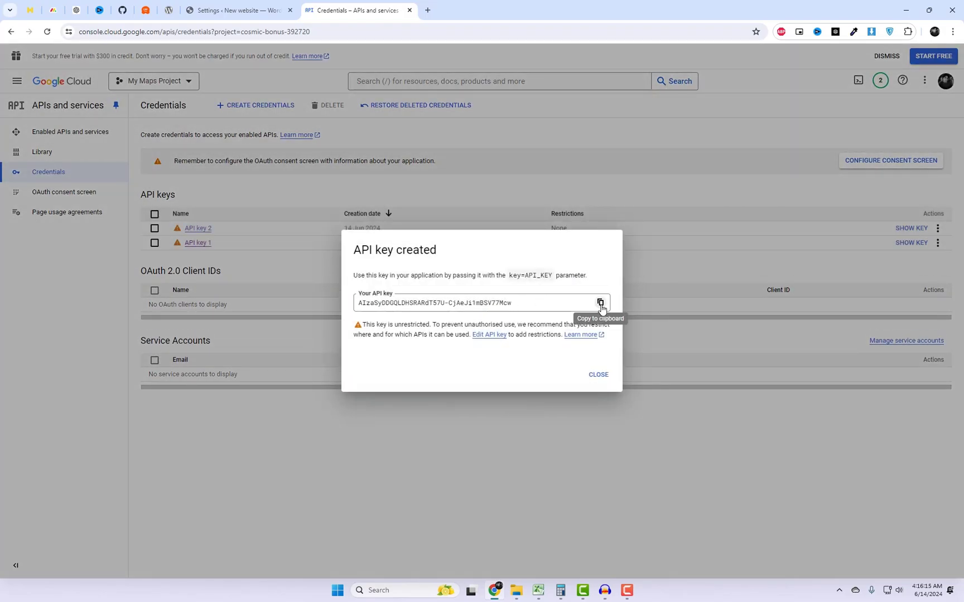
{"action": "left_click", "coordinate": [600, 304]}
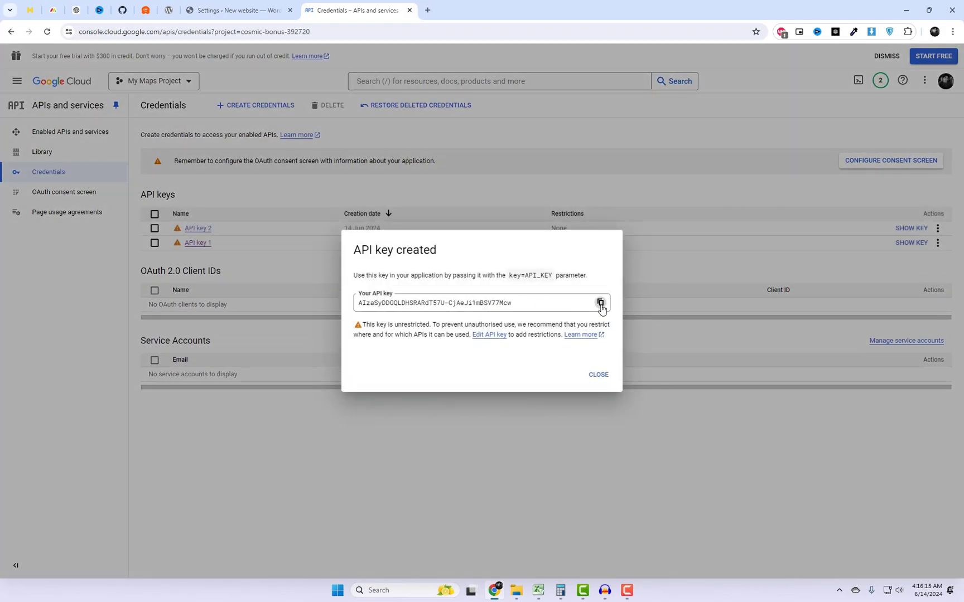
{"action": "left_click", "coordinate": [600, 375]}
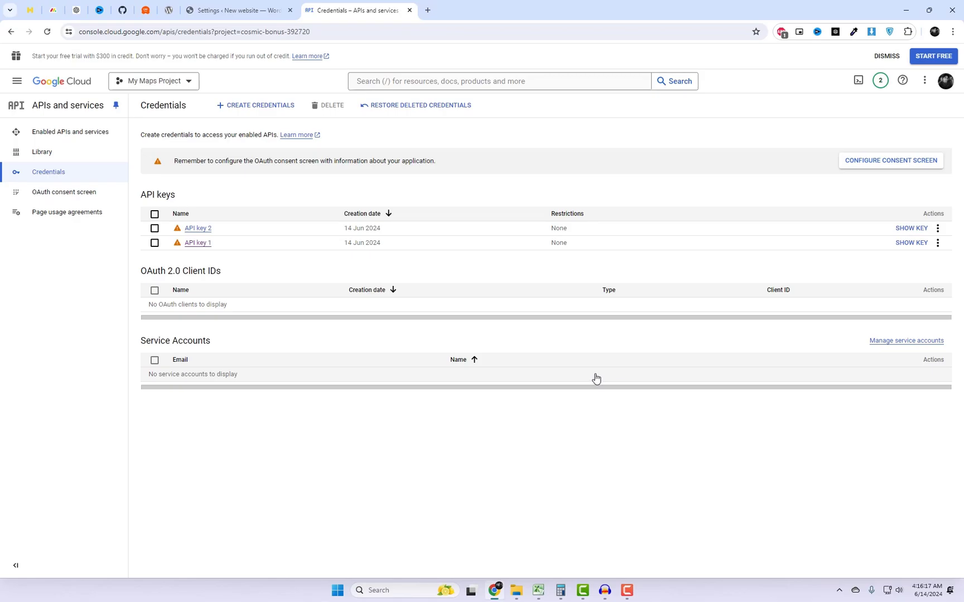
{"action": "left_click", "coordinate": [236, 10]}
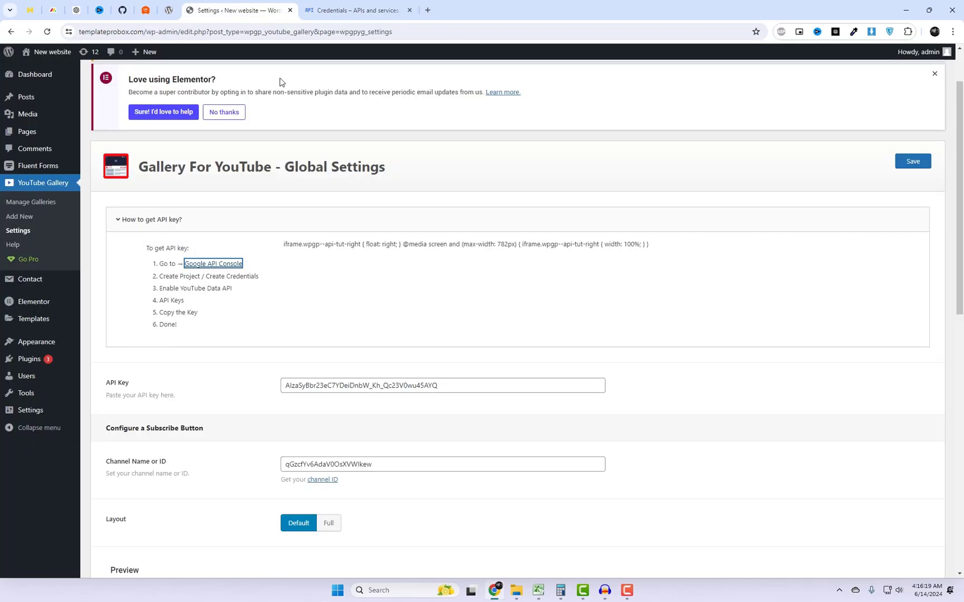
Replace the API Key field's contents with the new key and save the global settings
{"action": "left_click_drag", "start_coordinate": [445, 386], "coordinate": [262, 387]}
{"action": "key", "text": "ctrl+v"}
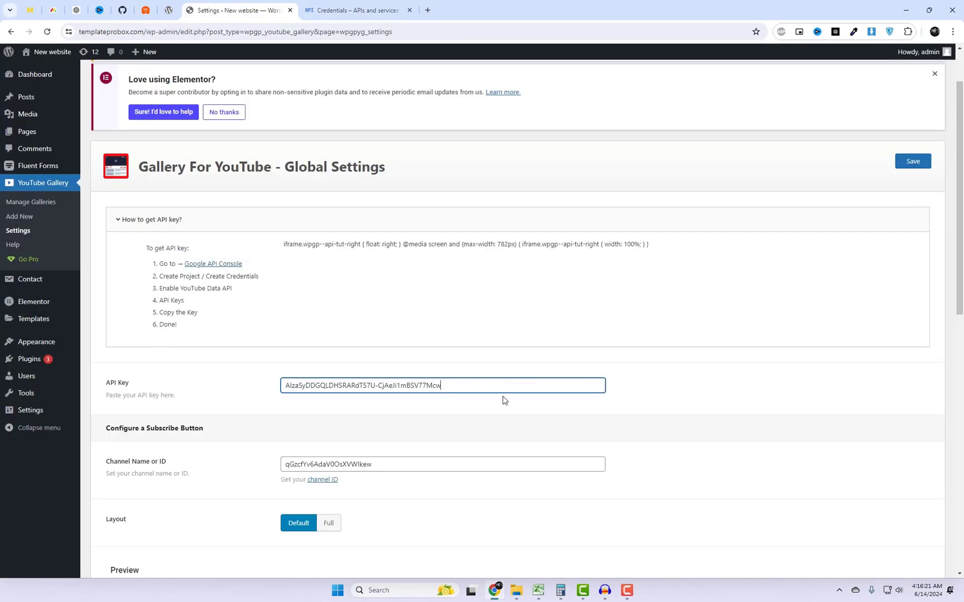
{"action": "scroll", "coordinate": [649, 418], "scroll_direction": "down", "scroll_amount": 1}
{"action": "scroll", "coordinate": [648, 419], "scroll_direction": "down", "scroll_amount": 1}
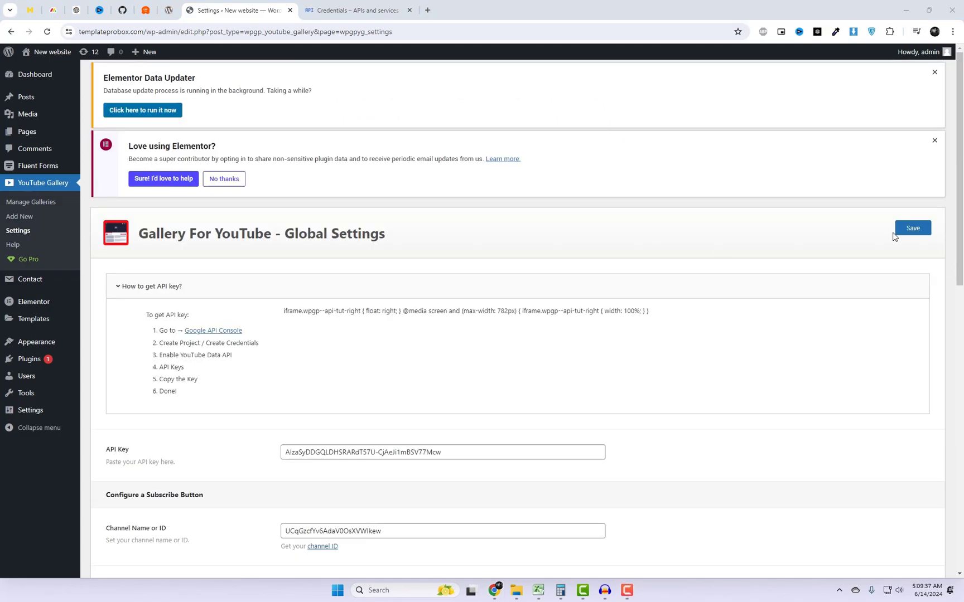
{"action": "left_click", "coordinate": [908, 230]}
Add a new gallery from Manage Galleries, begin its title, and choose the Slider display mode
{"action": "left_click", "coordinate": [27, 204]}
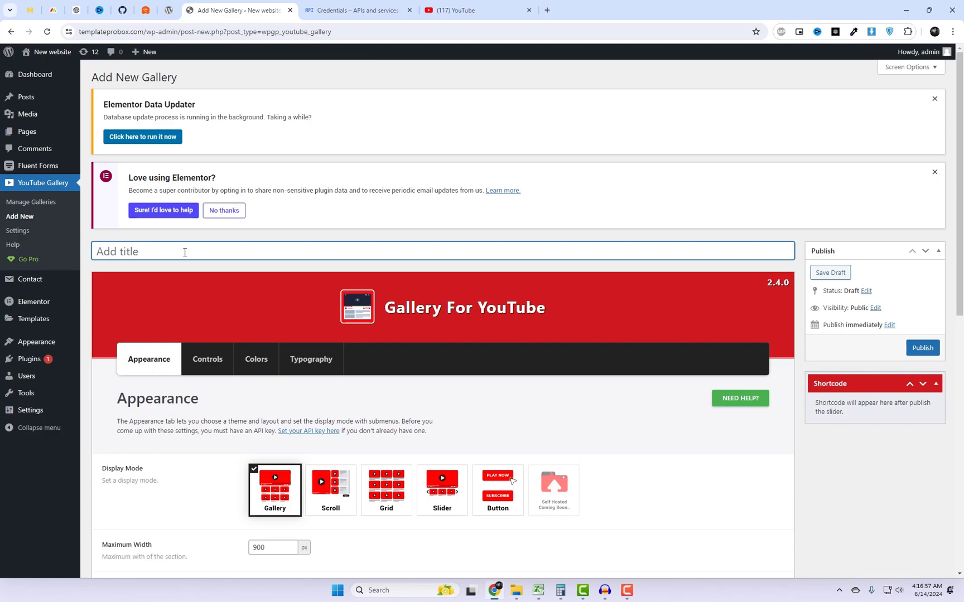
{"action": "type", "text": "Video Gallery"}
{"action": "scroll", "coordinate": [521, 363], "scroll_direction": "down", "scroll_amount": 3}
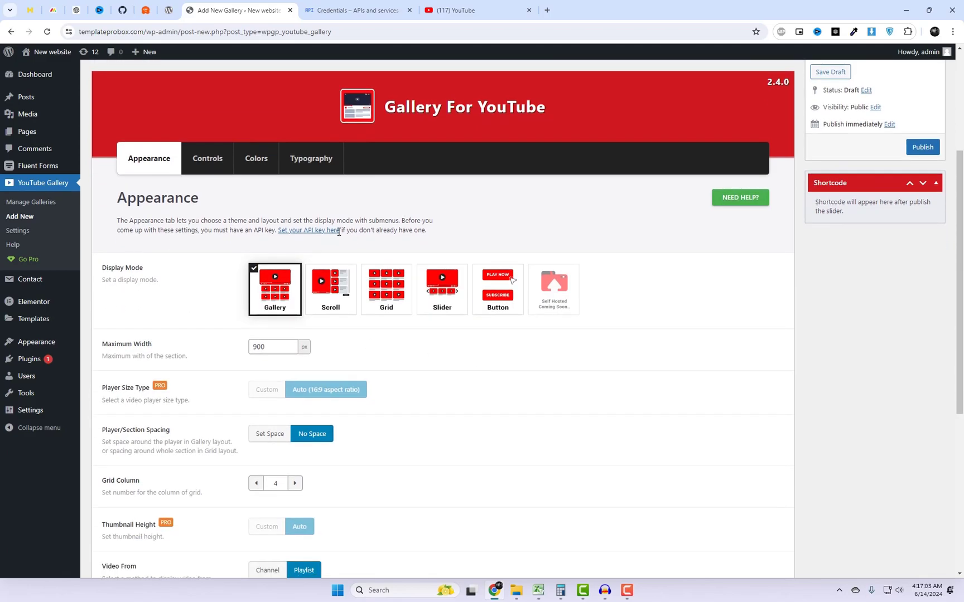
{"action": "left_click", "coordinate": [322, 294]}
{"action": "left_click", "coordinate": [376, 295]}
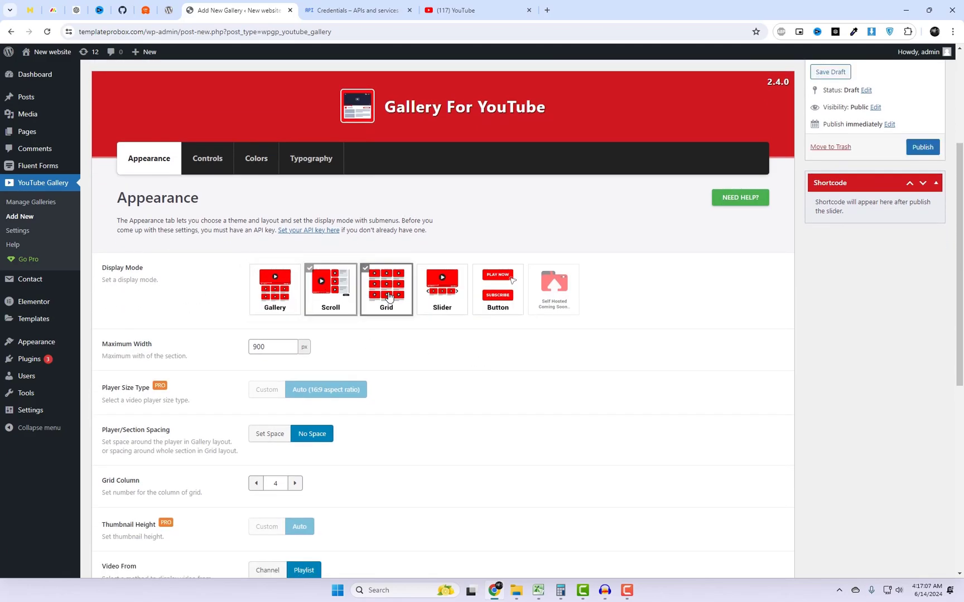
{"action": "left_click", "coordinate": [441, 293]}
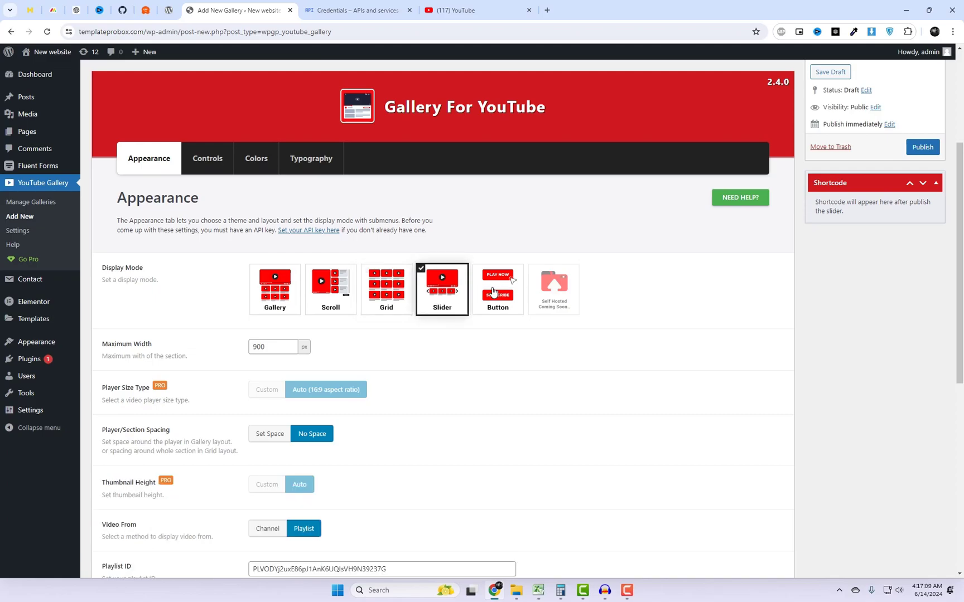
Change the gallery's Maximum Width from 900 to 1200 px
{"action": "scroll", "coordinate": [329, 333], "scroll_direction": "down", "scroll_amount": 1}
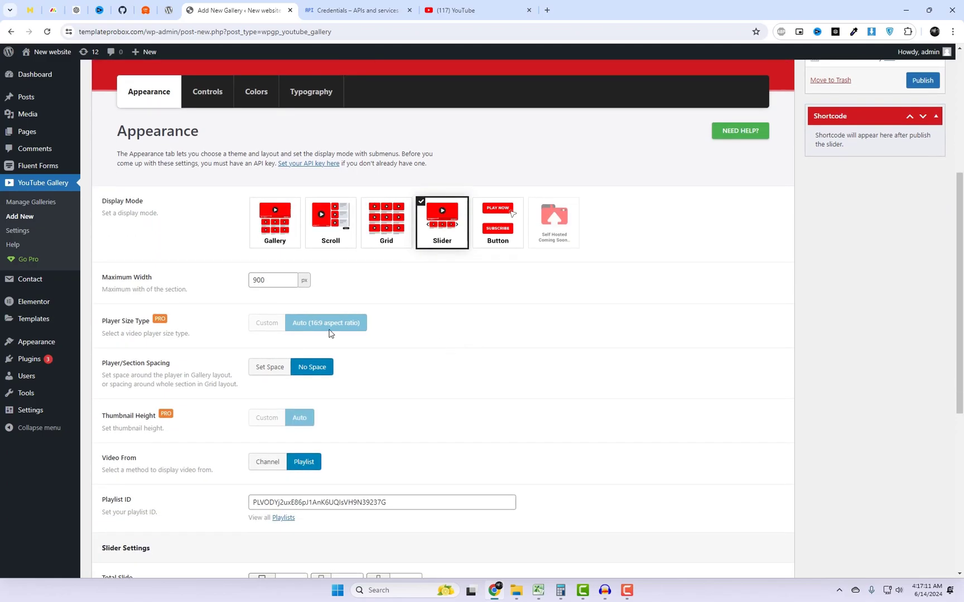
{"action": "double_click", "coordinate": [273, 282]}
{"action": "type", "text": "12"}
{"action": "left_click", "coordinate": [437, 369]}
{"action": "scroll", "coordinate": [424, 379], "scroll_direction": "down", "scroll_amount": 3}
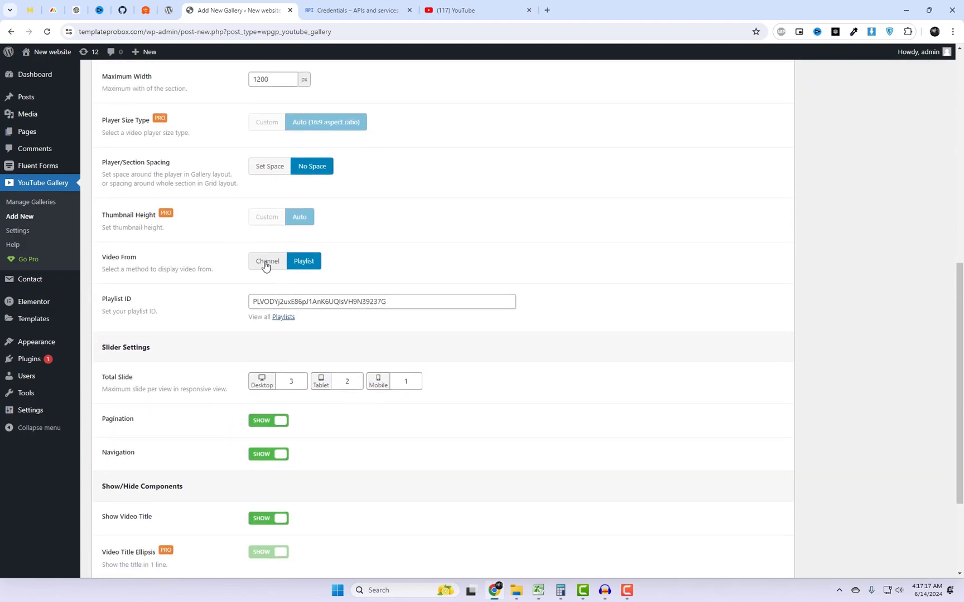
Set Video From to Channel and copy the channel ID from YouTube's advanced account settings
{"action": "left_click", "coordinate": [266, 262]}
{"action": "right_click", "coordinate": [302, 327]}
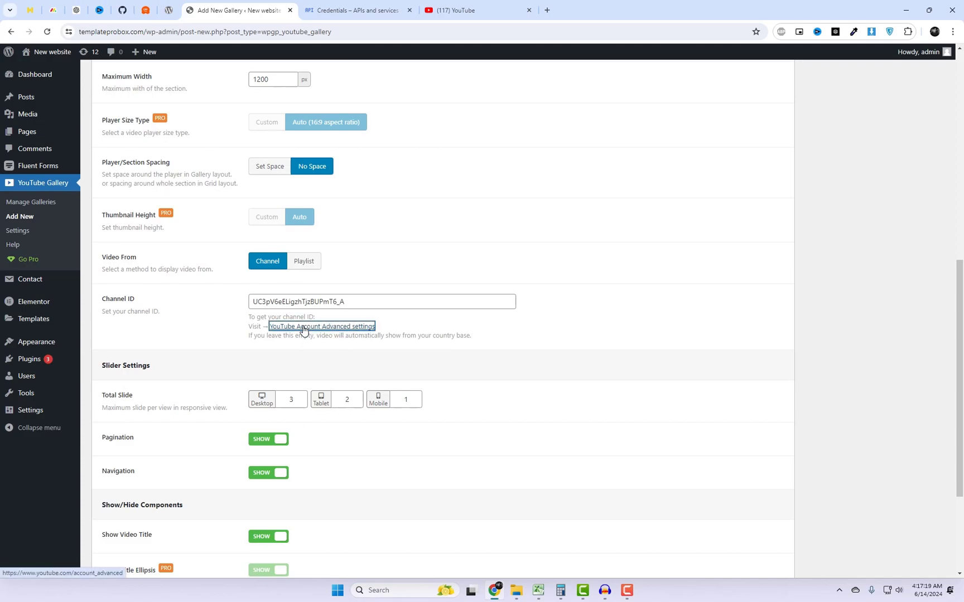
{"action": "left_click", "coordinate": [316, 338]}
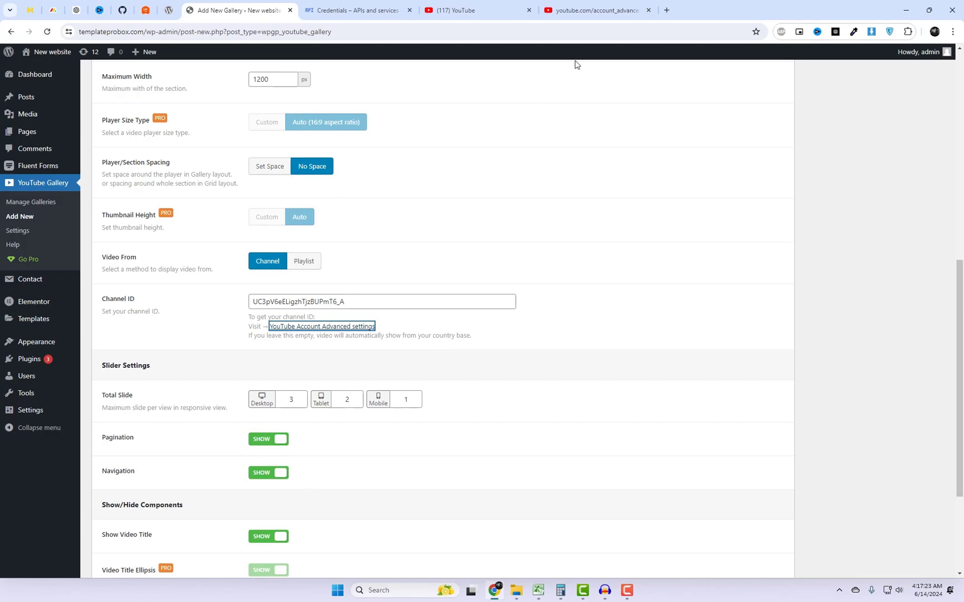
{"action": "left_click", "coordinate": [570, 4]}
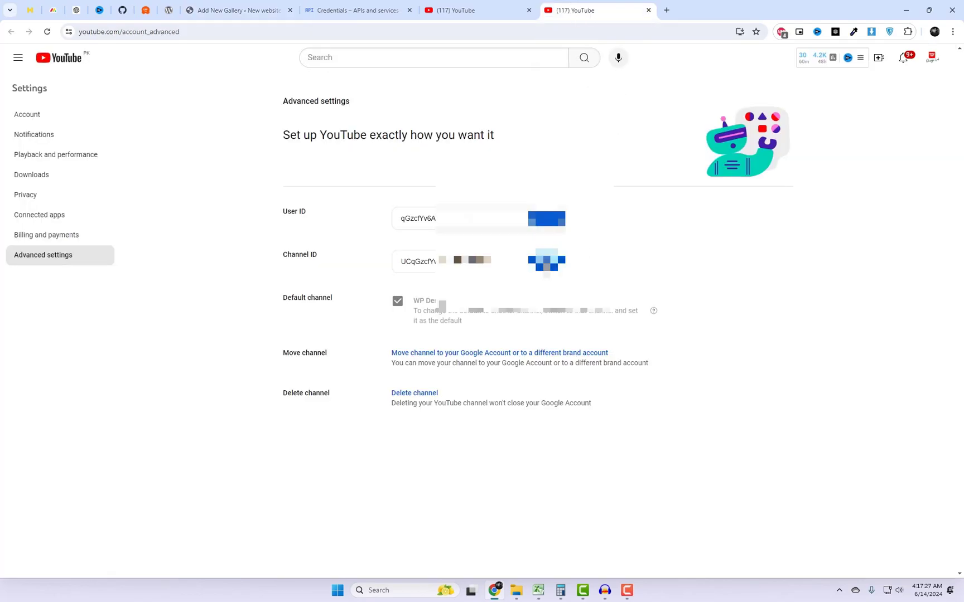
{"action": "left_click", "coordinate": [546, 260]}
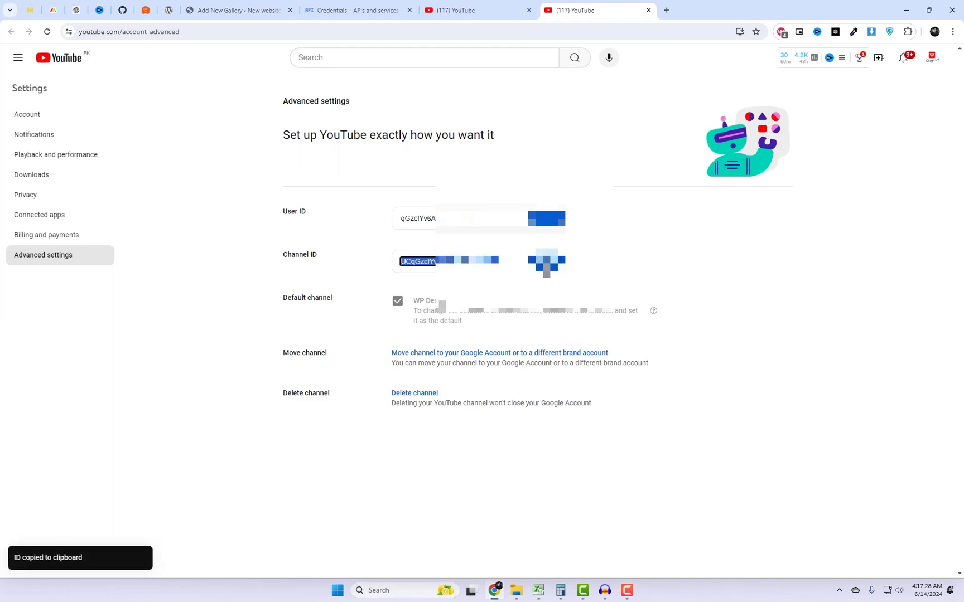
{"action": "left_click", "coordinate": [273, 10]}
Paste the copied ID into the Channel ID field and publish the 'Video Gallery'
{"action": "double_click", "coordinate": [335, 302]}
{"action": "key", "text": "ctrl+v"}
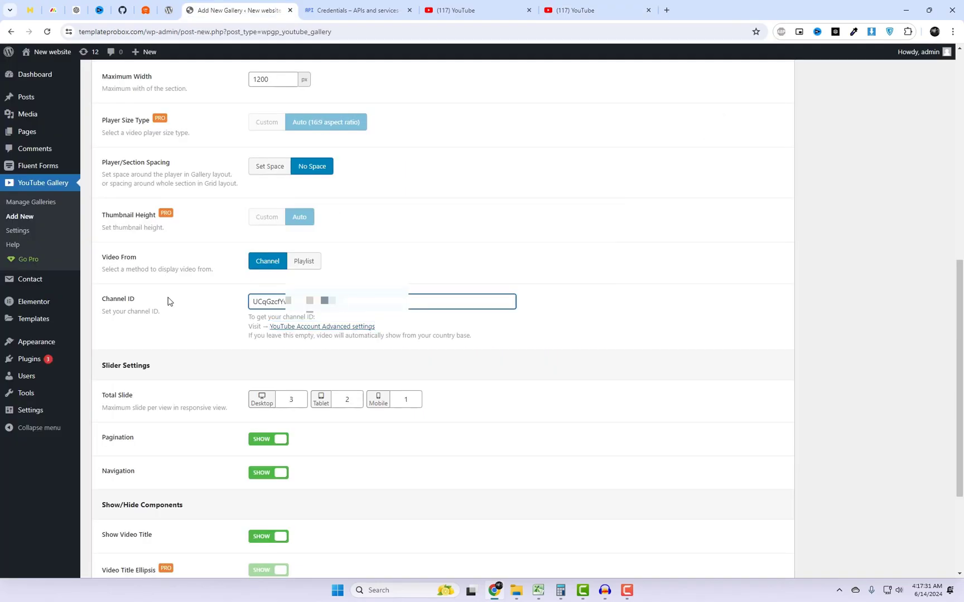
{"action": "scroll", "coordinate": [329, 334], "scroll_direction": "up", "scroll_amount": 10}
{"action": "left_click", "coordinate": [918, 282]}
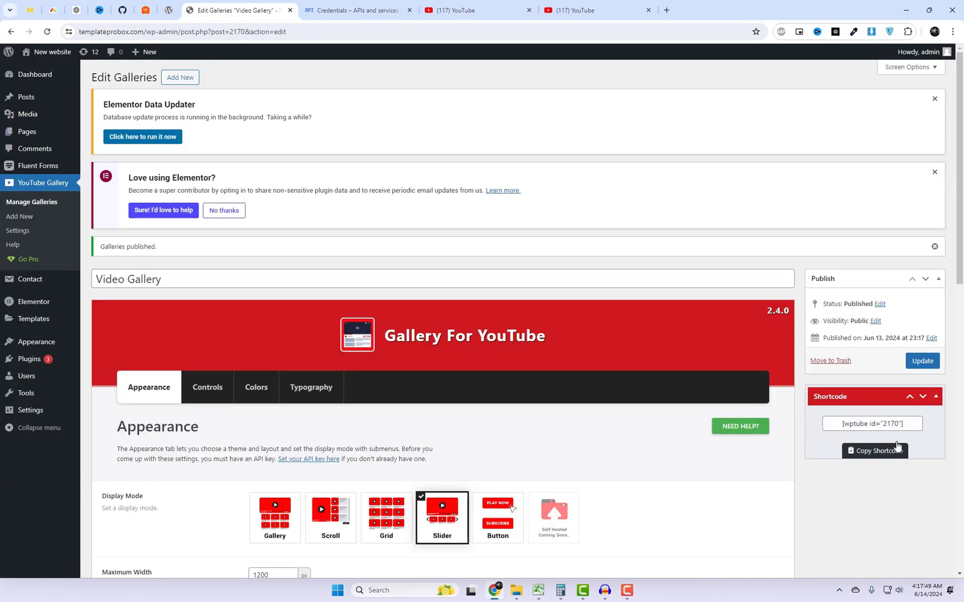
Select the [wptube id="2170"] shortcode and open the live site in a new tab
{"action": "left_click_drag", "start_coordinate": [910, 426], "coordinate": [810, 419]}
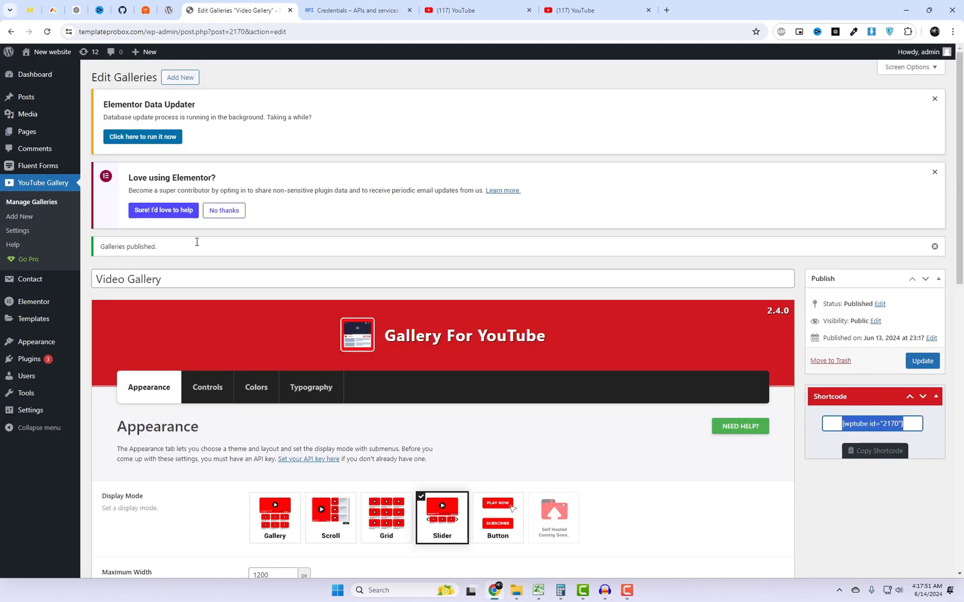
{"action": "right_click", "coordinate": [37, 69]}
{"action": "left_click", "coordinate": [73, 79]}
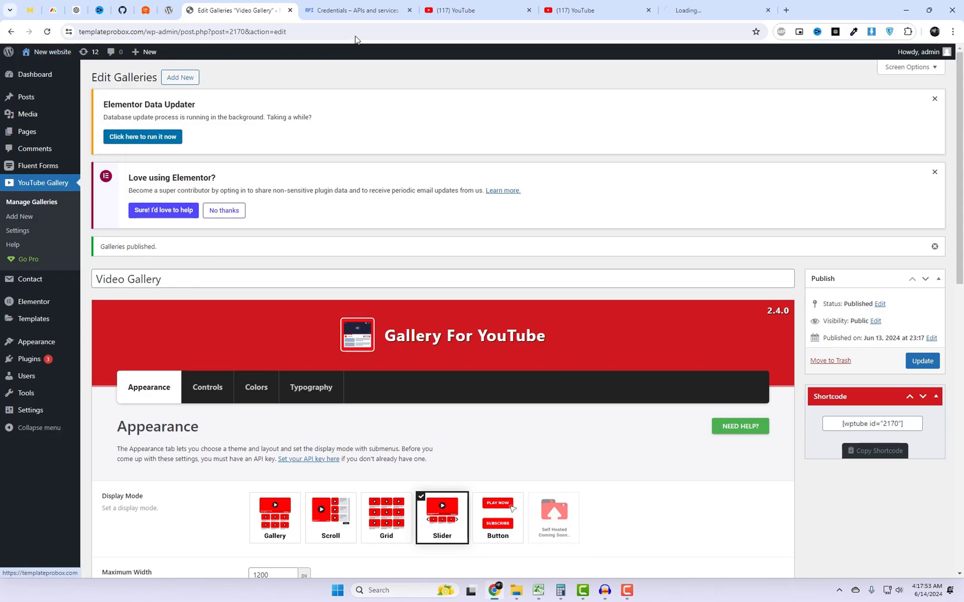
{"action": "left_click", "coordinate": [692, 10]}
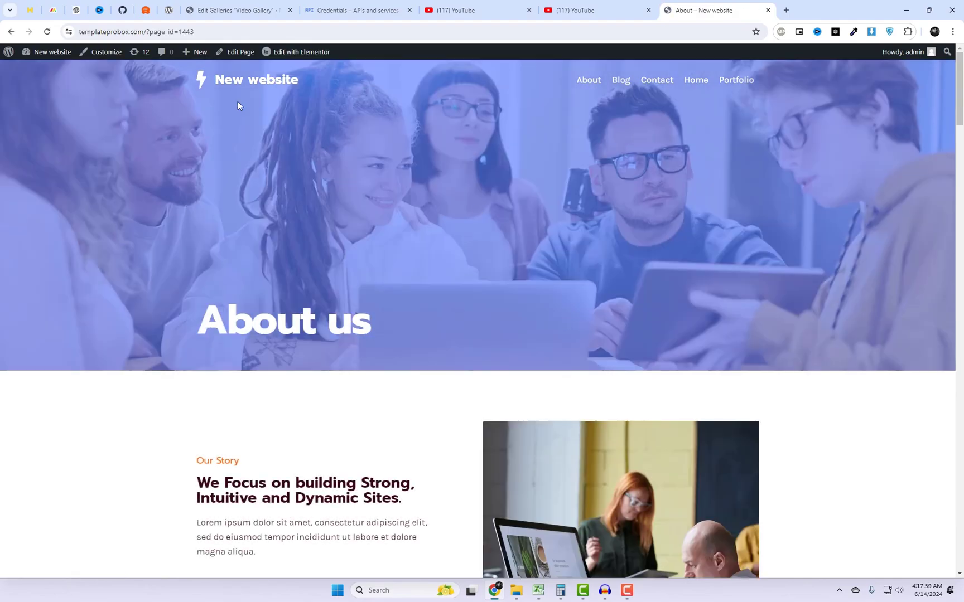
Open the About page in Elementor and add a single-column Flexbox container above Our Story
{"action": "right_click", "coordinate": [274, 52]}
{"action": "left_click", "coordinate": [299, 59]}
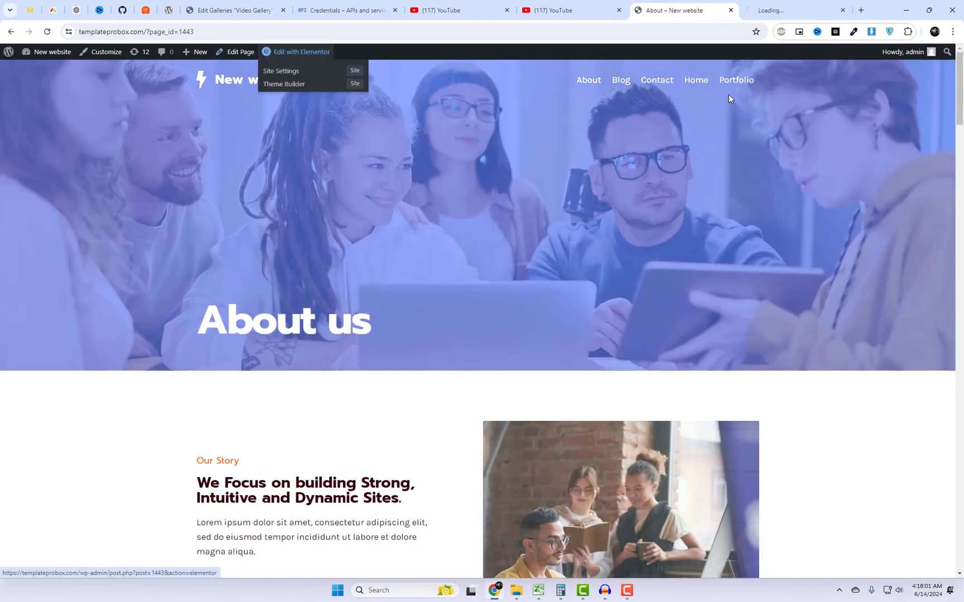
{"action": "scroll", "coordinate": [791, 281], "scroll_direction": "down", "scroll_amount": 3}
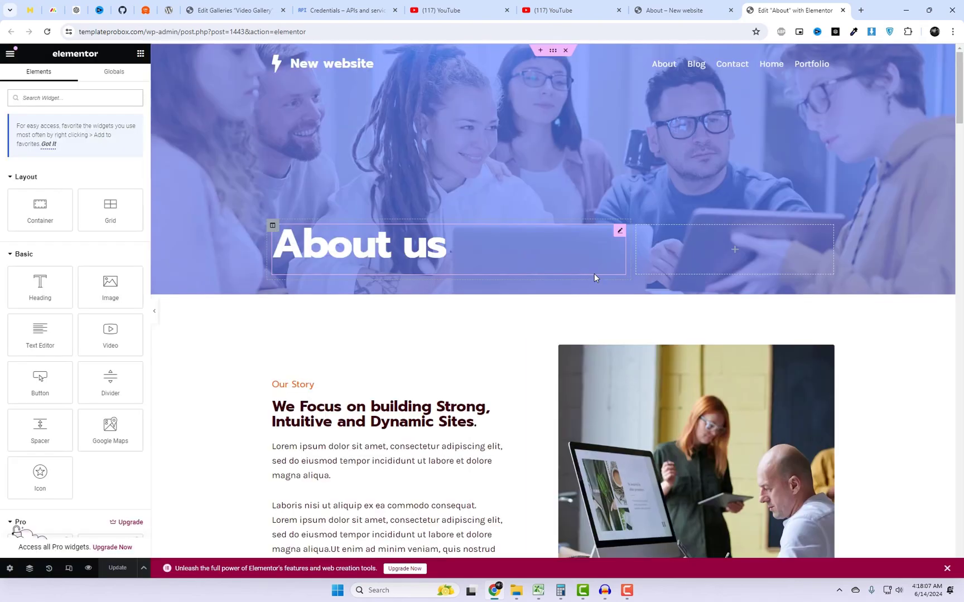
{"action": "scroll", "coordinate": [721, 353], "scroll_direction": "down", "scroll_amount": 2}
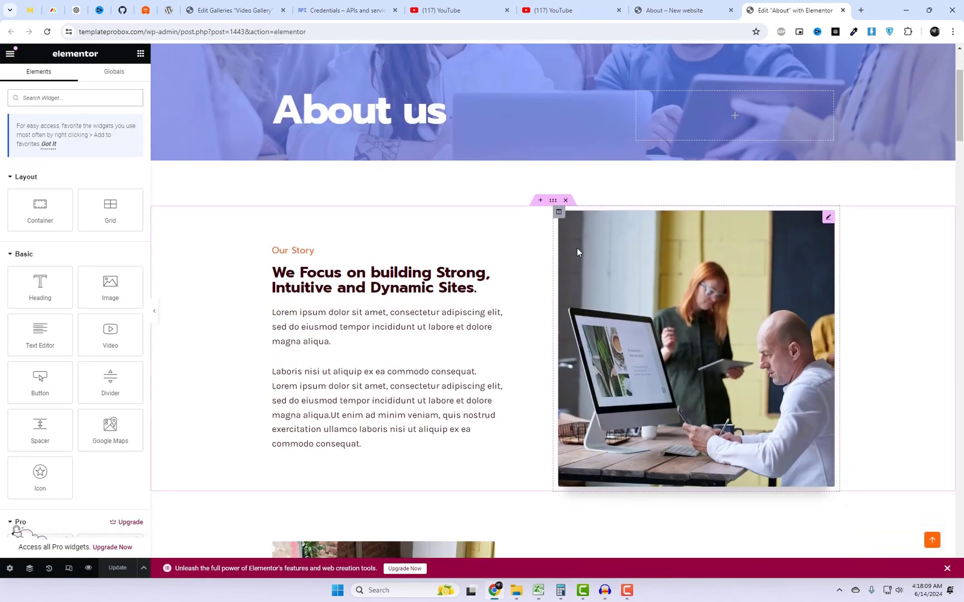
{"action": "left_click", "coordinate": [538, 202]}
{"action": "left_click", "coordinate": [529, 207]}
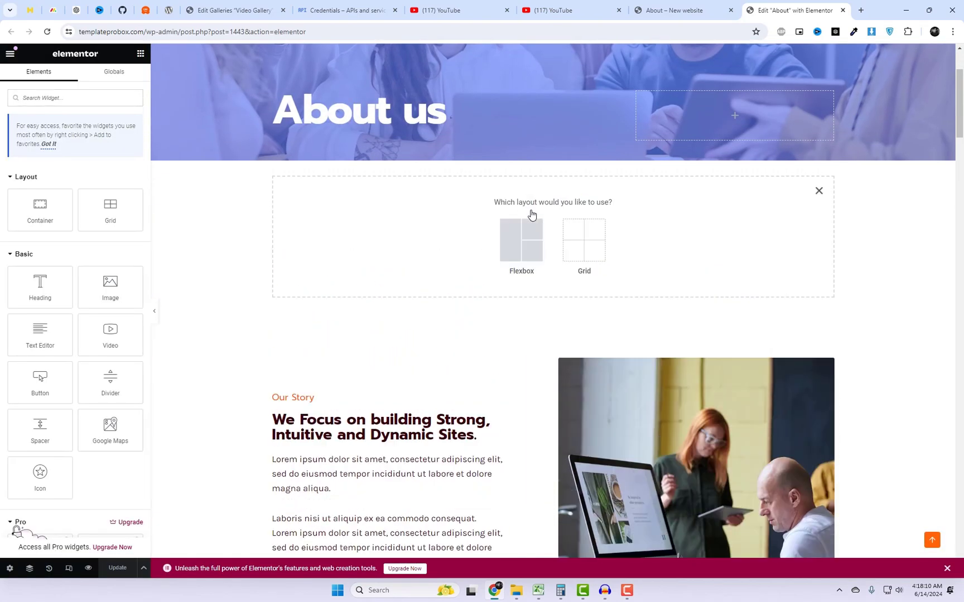
{"action": "left_click", "coordinate": [522, 241]}
{"action": "left_click", "coordinate": [431, 240]}
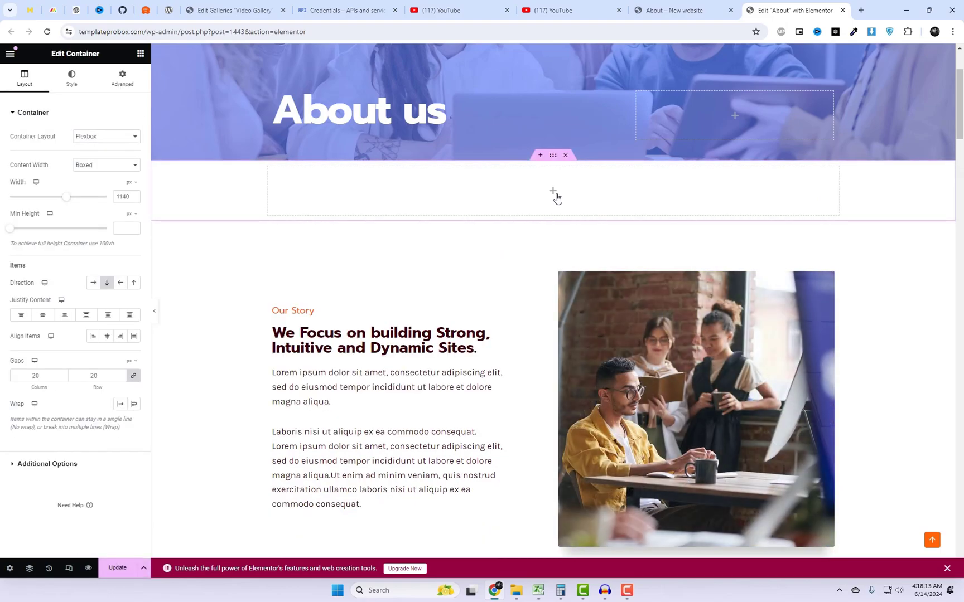
Search the widgets for 'shor' and drop a Shortcode widget into the empty container
{"action": "left_click", "coordinate": [554, 191]}
{"action": "left_click", "coordinate": [66, 103]}
{"action": "type", "text": "shor"}
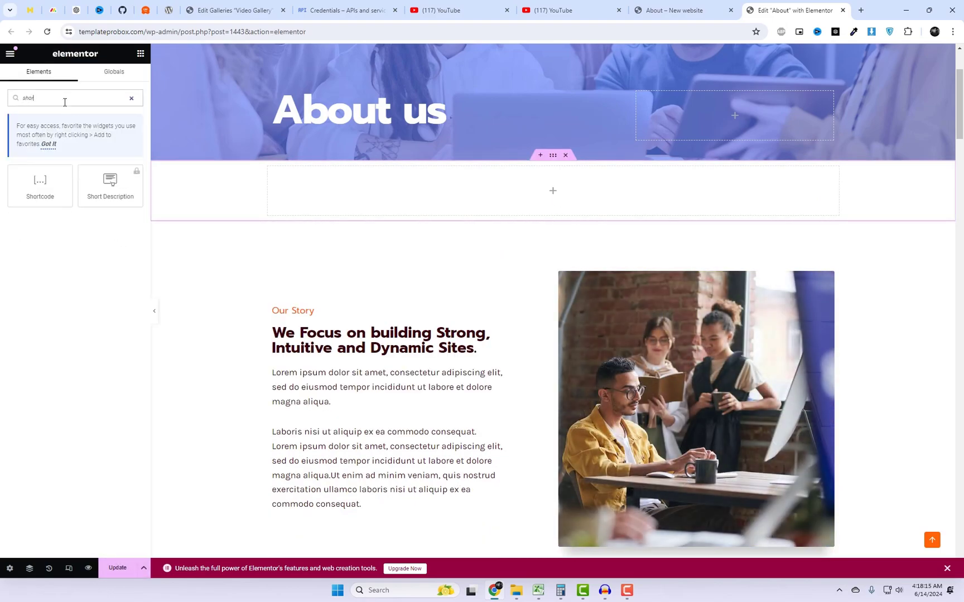
{"action": "left_click_drag", "start_coordinate": [40, 184], "coordinate": [499, 198]}
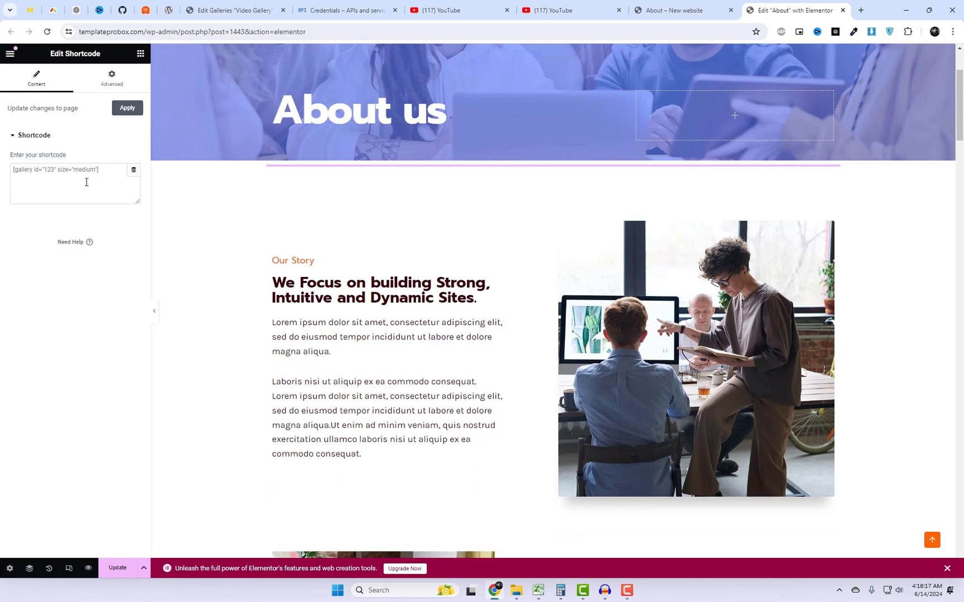
Paste [wptube id="2170"] into the shortcode widget and give it a 30 px top margin
{"action": "key", "text": "ctrl+v"}
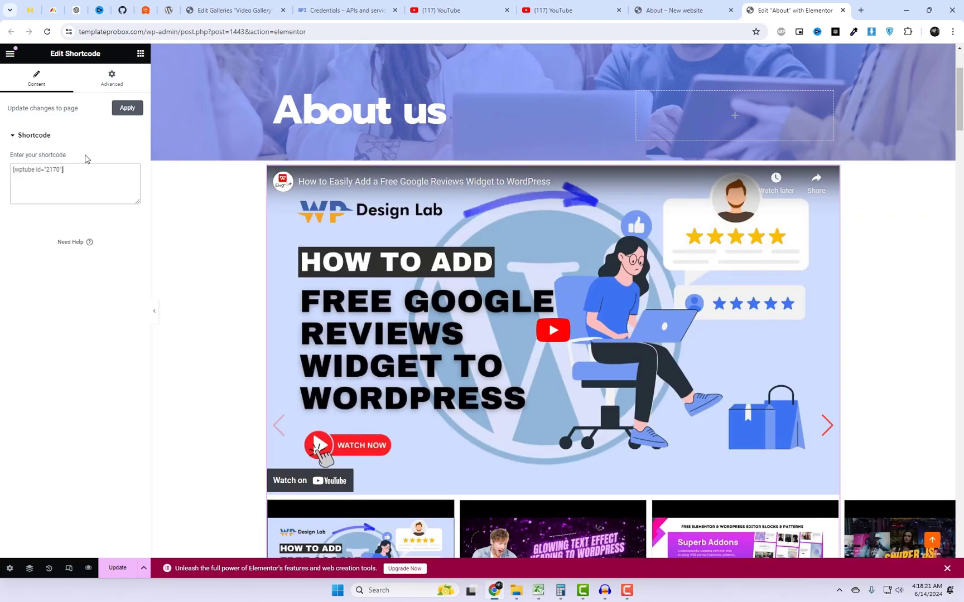
{"action": "left_click", "coordinate": [122, 83]}
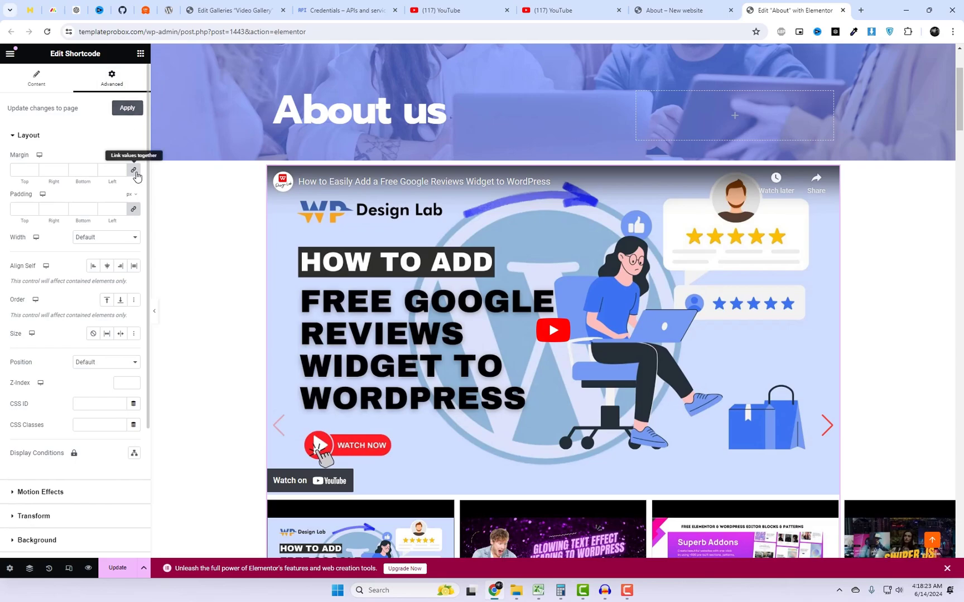
{"action": "left_click", "coordinate": [22, 171]}
{"action": "type", "text": "0"}
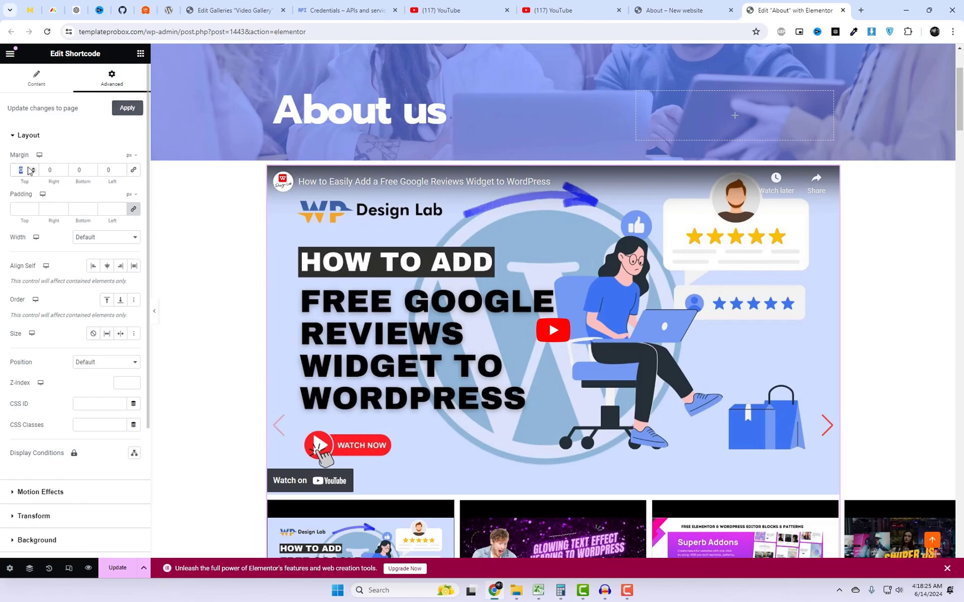
{"action": "type", "text": "50"}
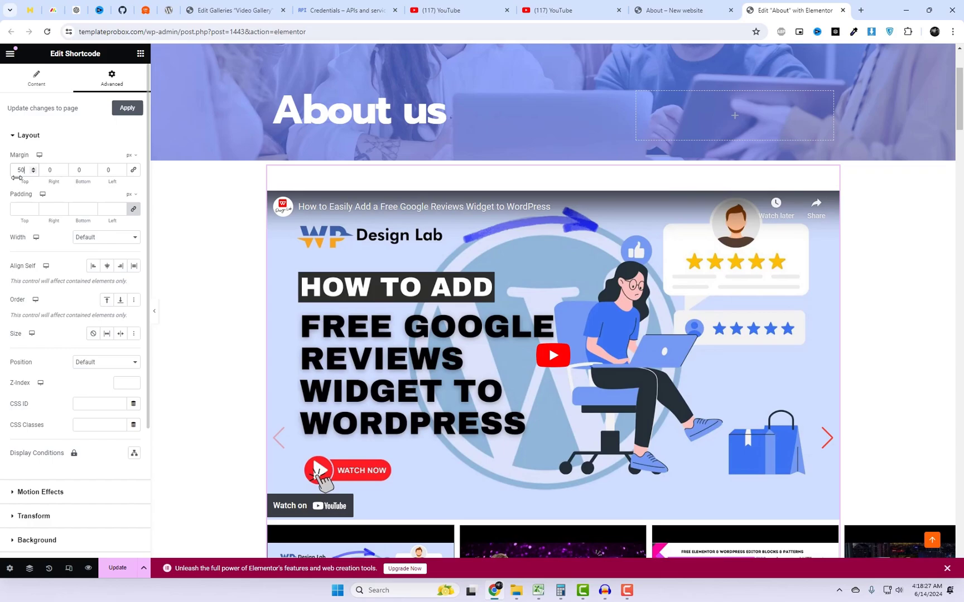
{"action": "type", "text": "30"}
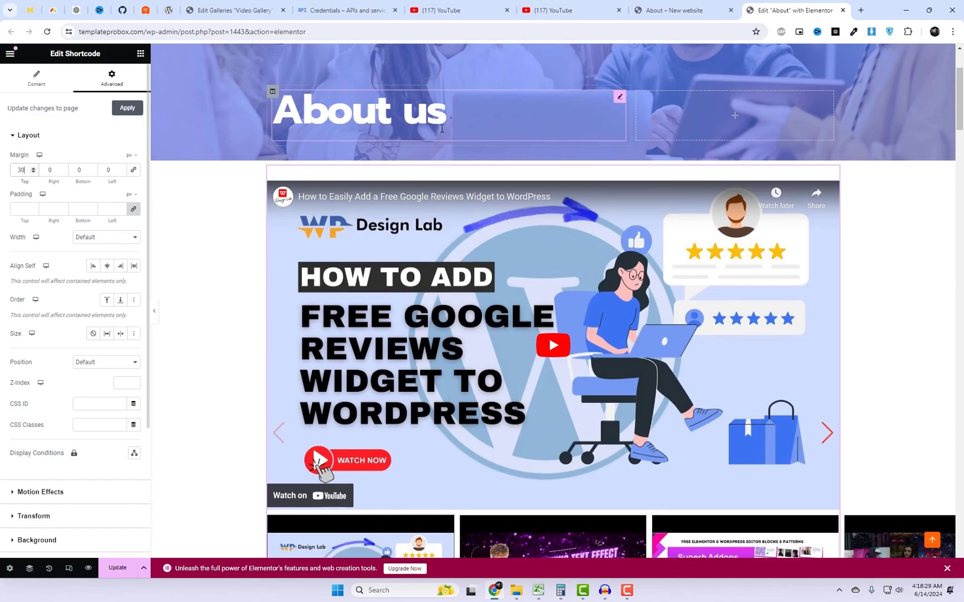
{"action": "scroll", "coordinate": [515, 463], "scroll_direction": "down", "scroll_amount": 1}
{"action": "scroll", "coordinate": [515, 463], "scroll_direction": "down", "scroll_amount": 3}
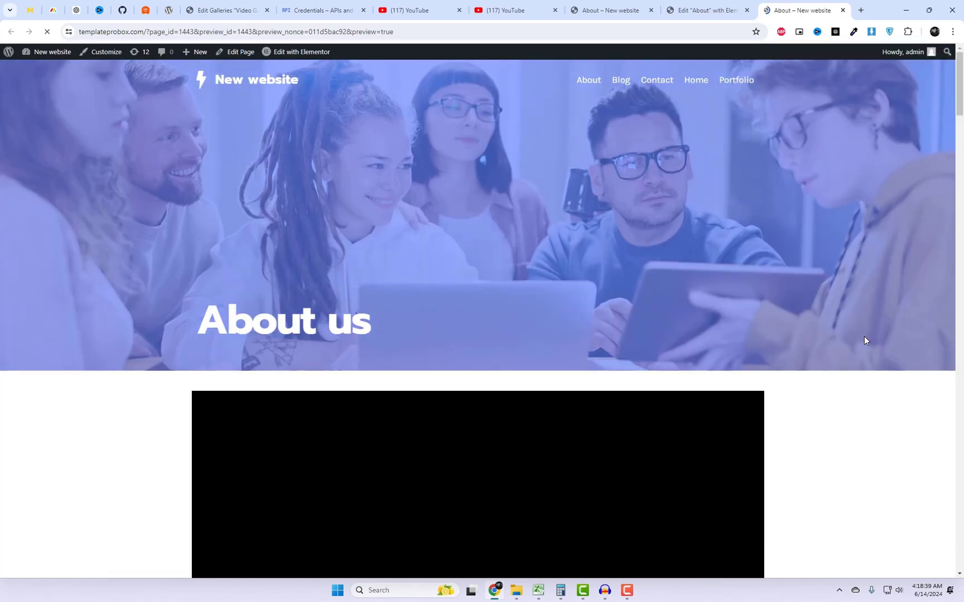
Scroll the About page preview and zoom it out to see the whole video slider
{"action": "scroll", "coordinate": [865, 337], "scroll_direction": "down", "scroll_amount": 8}
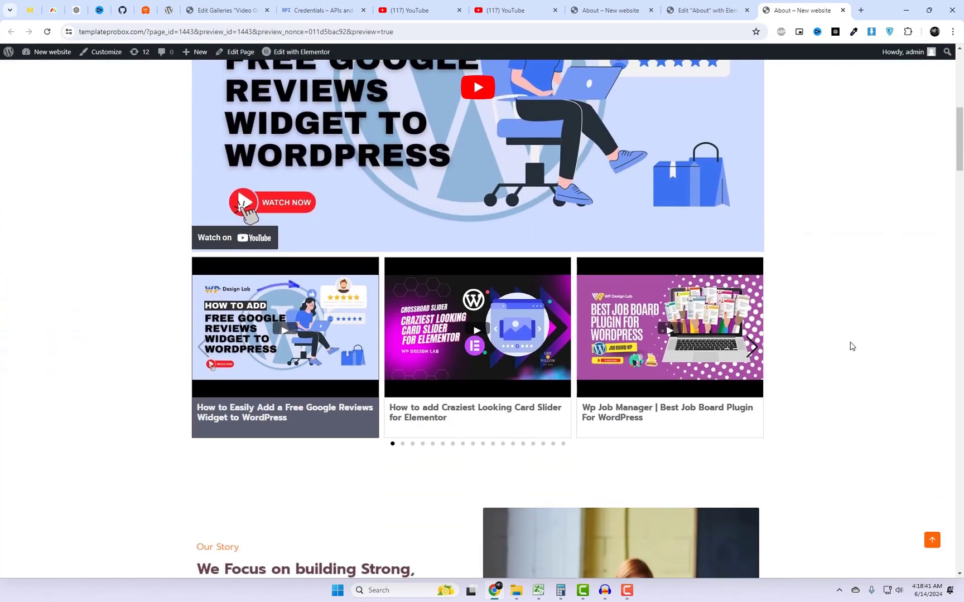
{"action": "scroll", "coordinate": [850, 344], "scroll_direction": "up", "scroll_amount": 2}
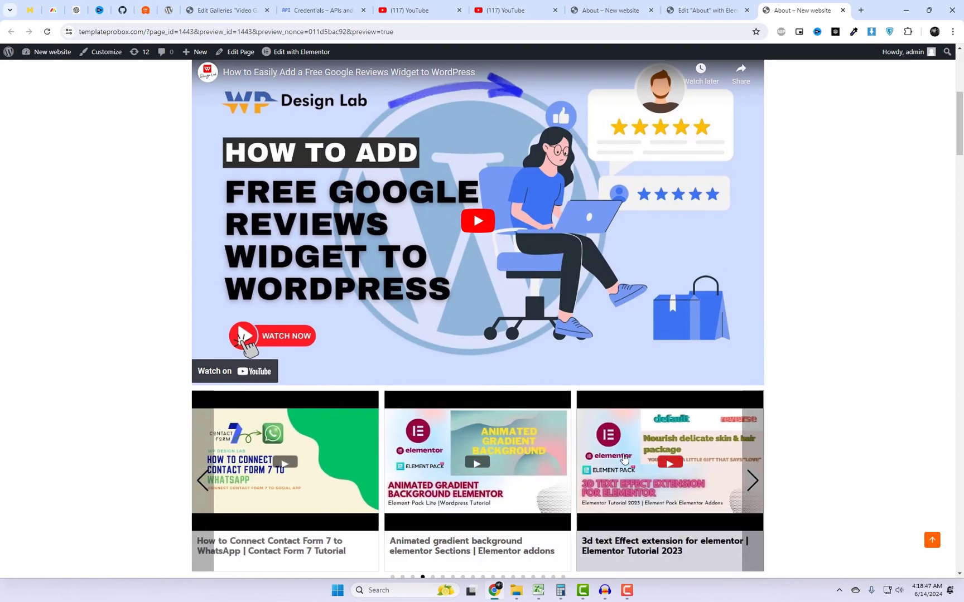
{"action": "key", "text": "ctrl+minus"}
{"action": "key", "text": "ctrl+minus"}
{"action": "scroll", "coordinate": [869, 372], "scroll_direction": "up", "scroll_amount": 1}
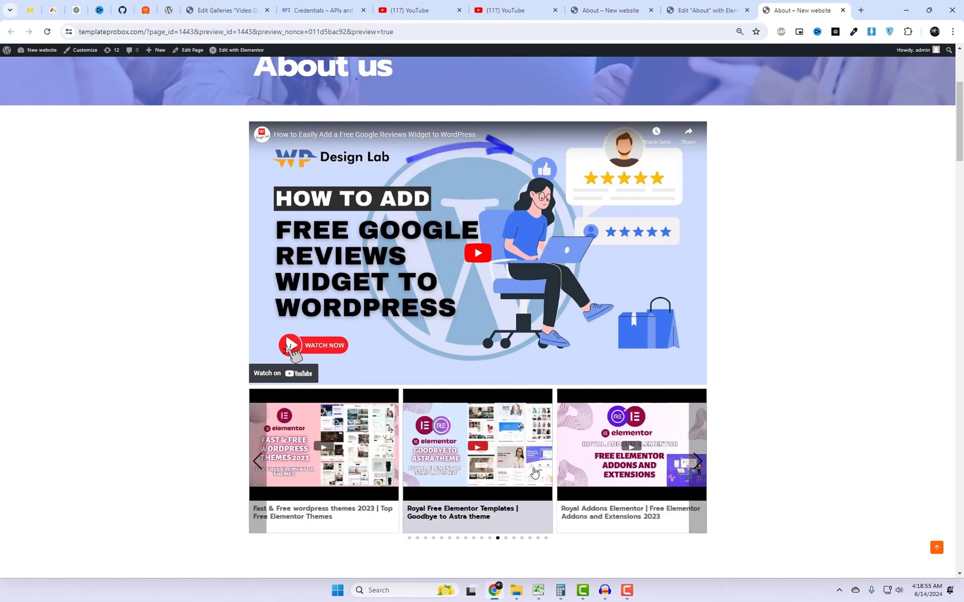
Play the Royal Addons Elementor video from the carousel, then return to the Video Gallery settings
{"action": "left_click", "coordinate": [604, 448]}
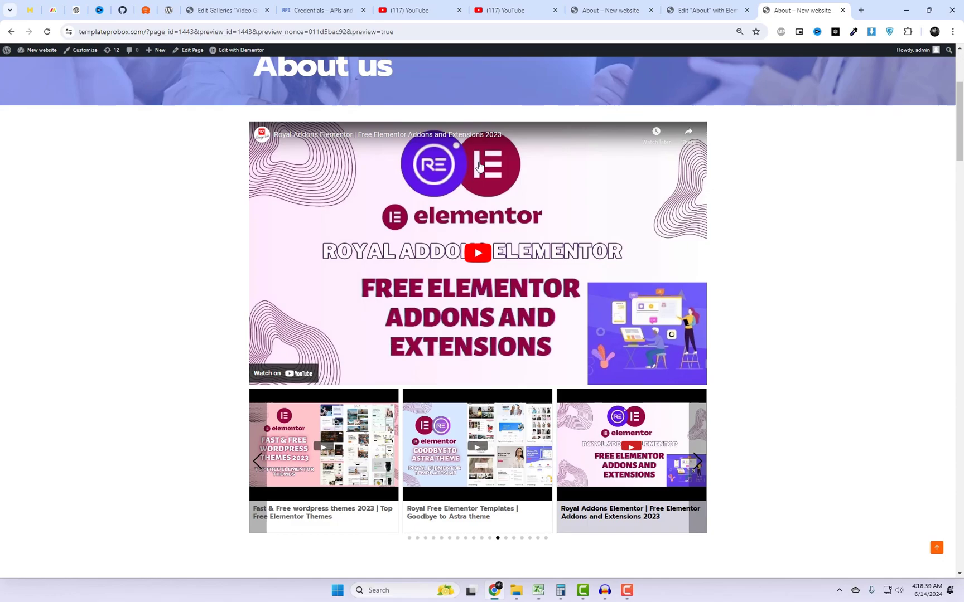
{"action": "left_click", "coordinate": [220, 10]}
{"action": "scroll", "coordinate": [491, 335], "scroll_direction": "down", "scroll_amount": 4}
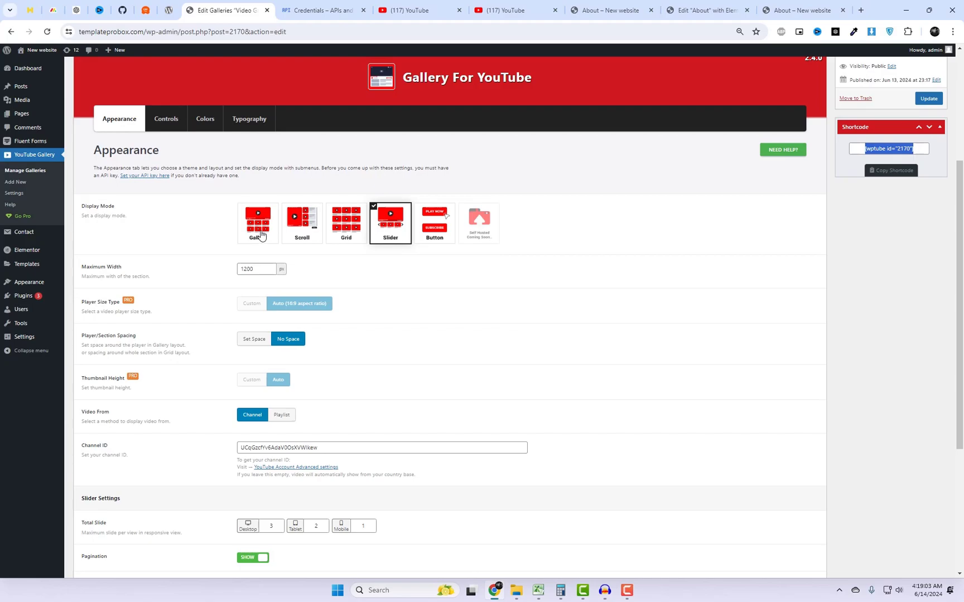
Switch the gallery to Gallery display mode, order videos by Rating, and keep only Medium-length videos
{"action": "left_click", "coordinate": [265, 232]}
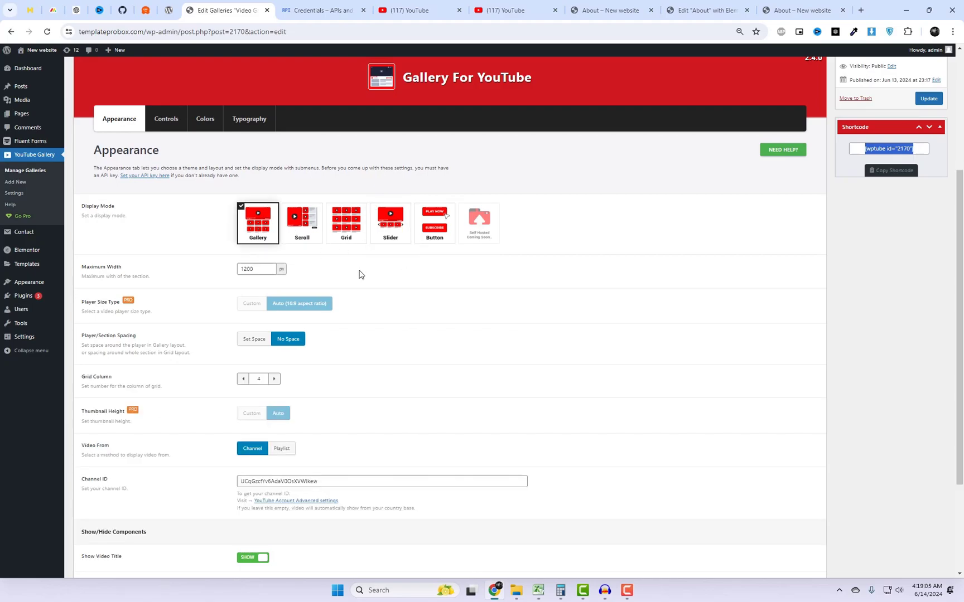
{"action": "scroll", "coordinate": [366, 351], "scroll_direction": "up", "scroll_amount": 2}
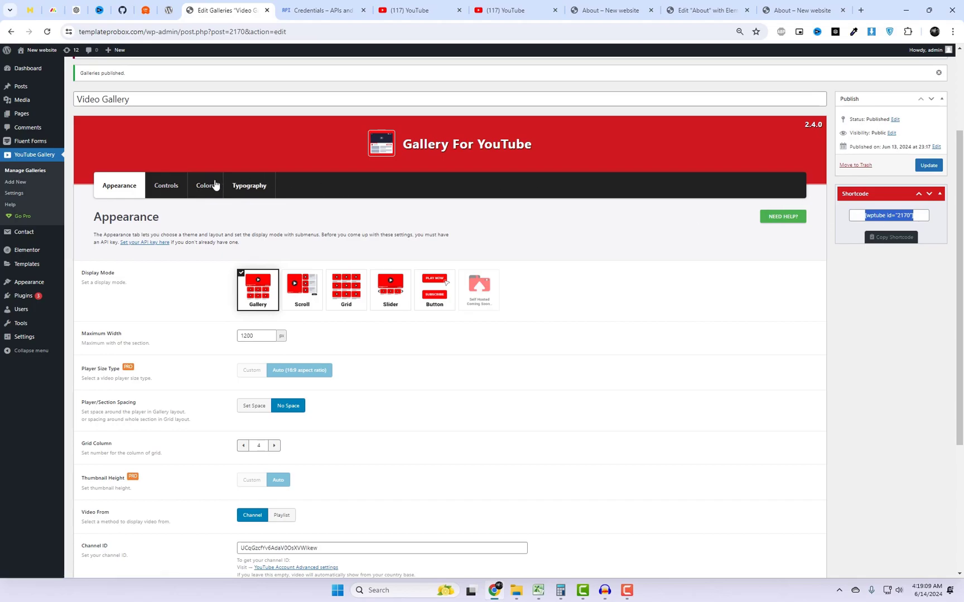
{"action": "left_click", "coordinate": [165, 187]}
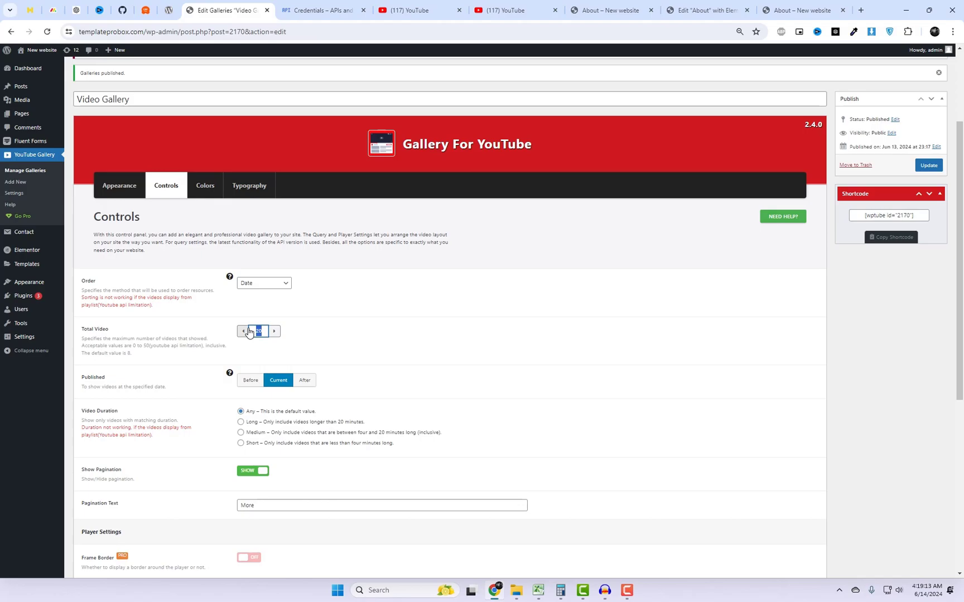
{"action": "left_click", "coordinate": [255, 286]}
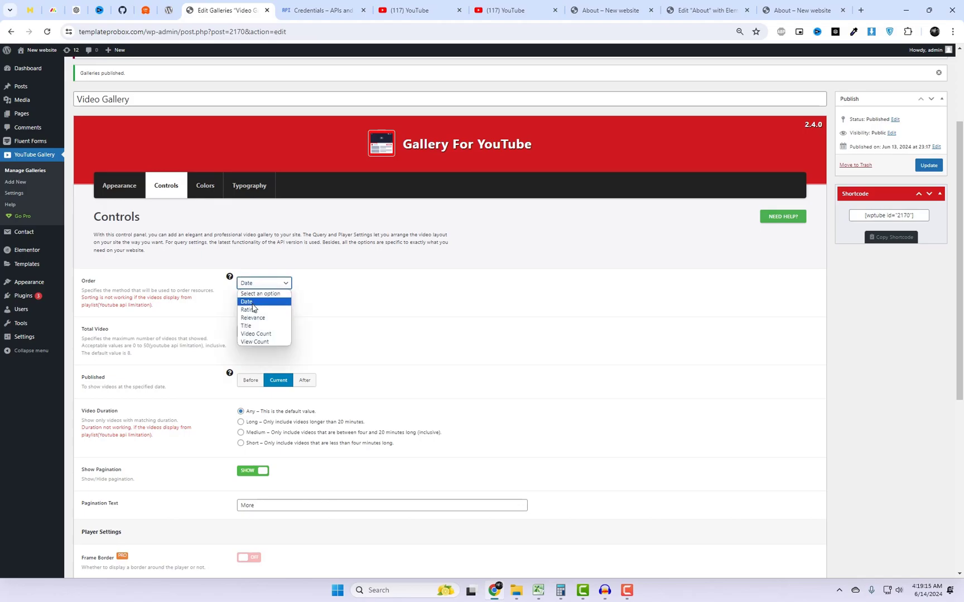
{"action": "left_click", "coordinate": [249, 310]}
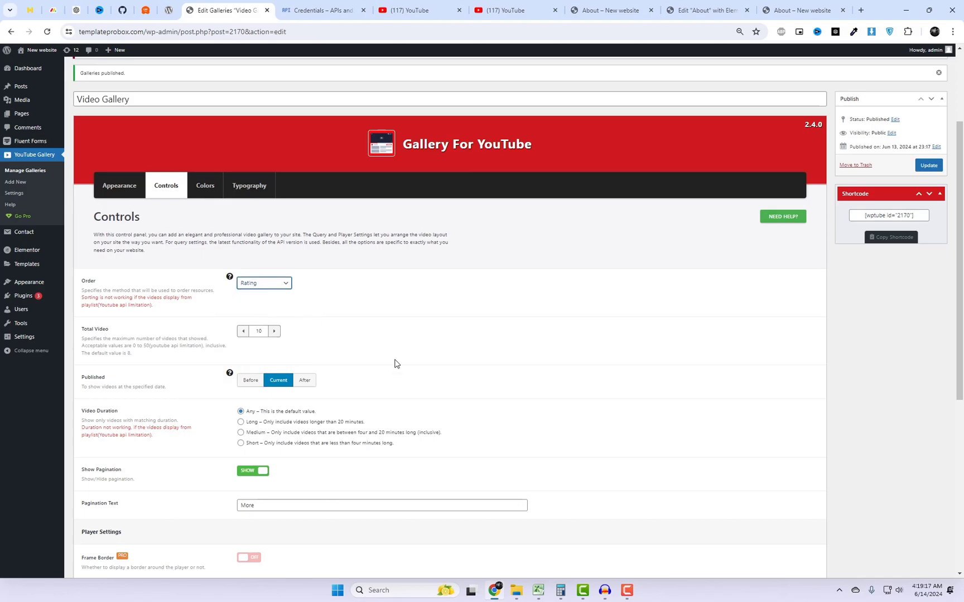
{"action": "scroll", "coordinate": [393, 427], "scroll_direction": "down", "scroll_amount": 1}
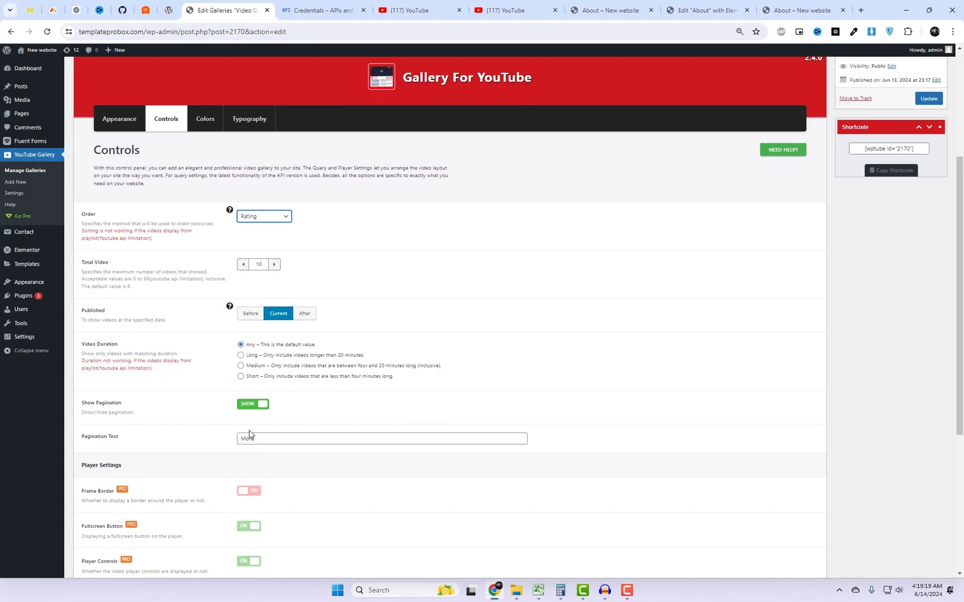
{"action": "left_click", "coordinate": [240, 357]}
{"action": "scroll", "coordinate": [404, 407], "scroll_direction": "down", "scroll_amount": 5}
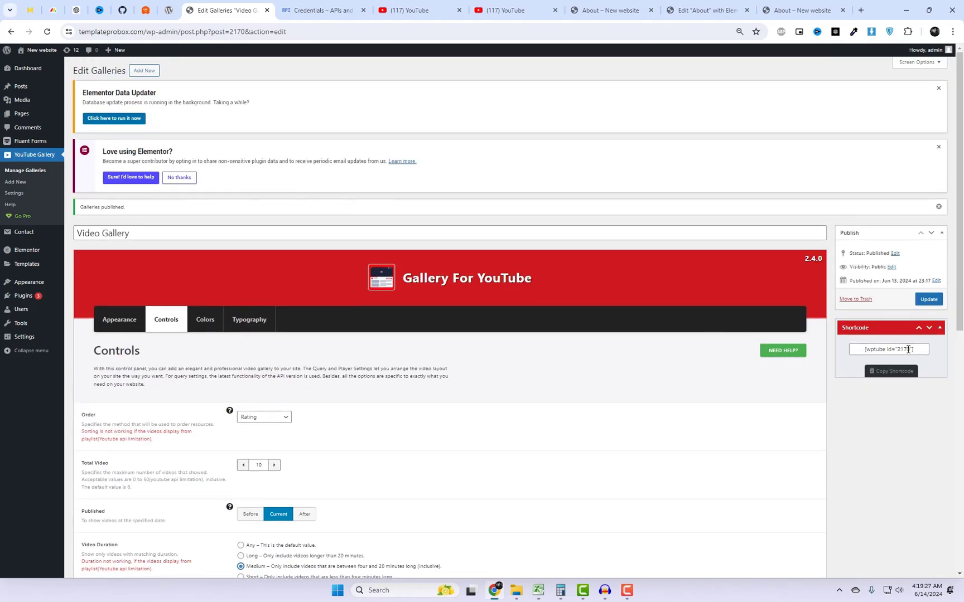
Go back to the About page preview and play the Instagram-feed video from the thumbnail grid
{"action": "key", "text": "ctrl+9"}
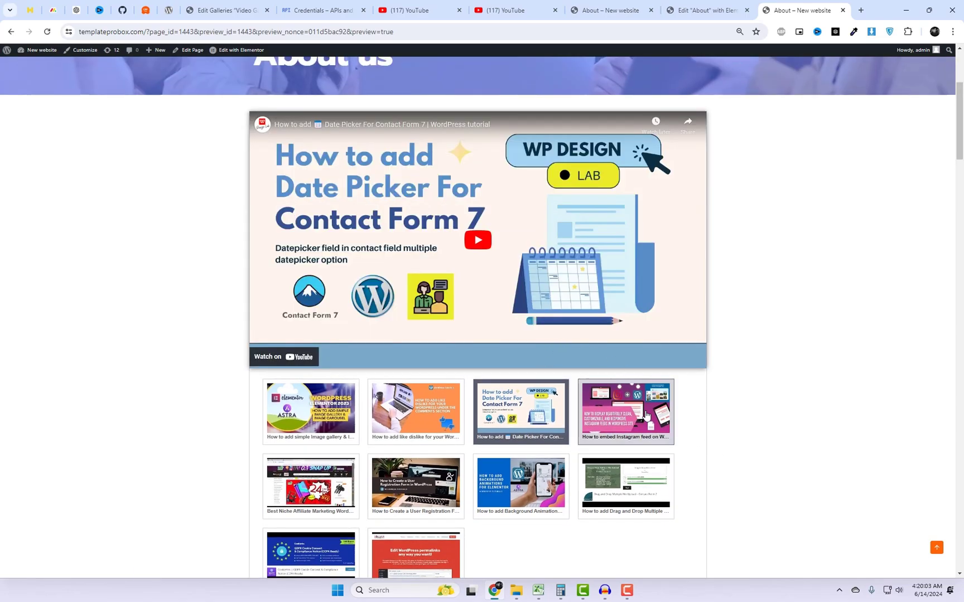
{"action": "left_click", "coordinate": [646, 415]}
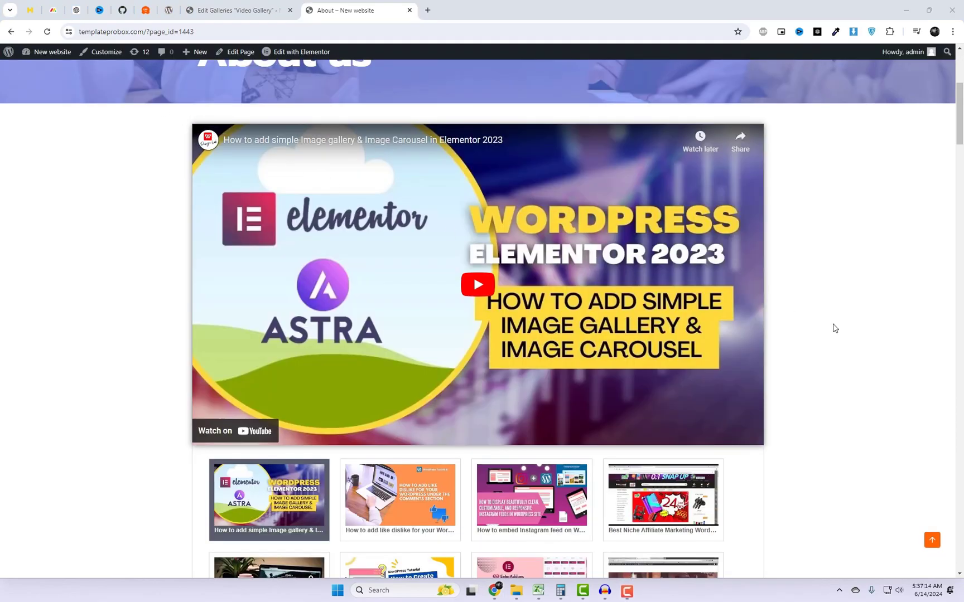
Set the gallery's maximum width to 1100 px and its grid to 3 columns, then save
{"action": "left_click", "coordinate": [221, 4]}
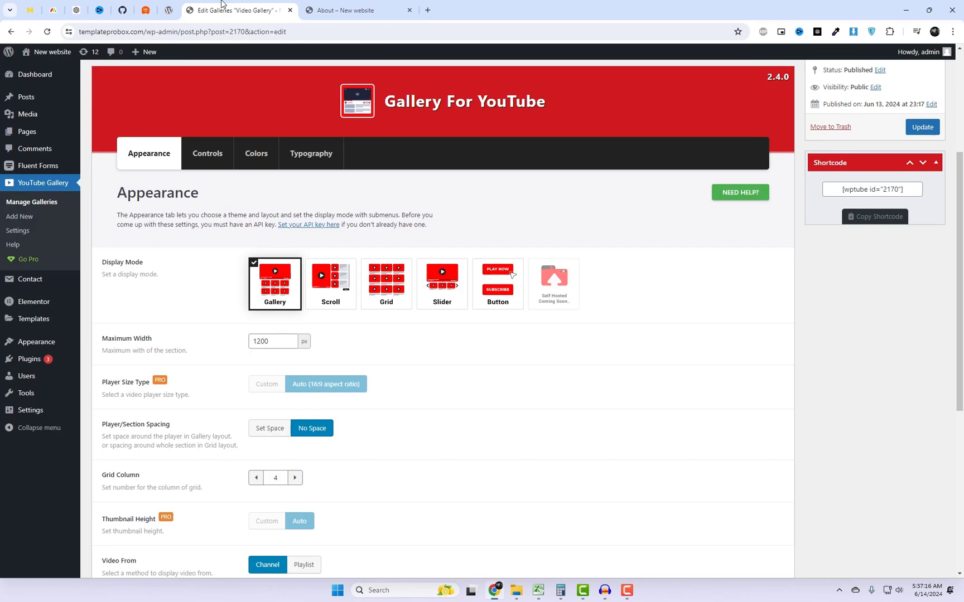
{"action": "left_click_drag", "start_coordinate": [269, 341], "coordinate": [265, 341]}
{"action": "left_click_drag", "start_coordinate": [286, 482], "coordinate": [260, 477]}
{"action": "scroll", "coordinate": [333, 469], "scroll_direction": "down", "scroll_amount": 3}
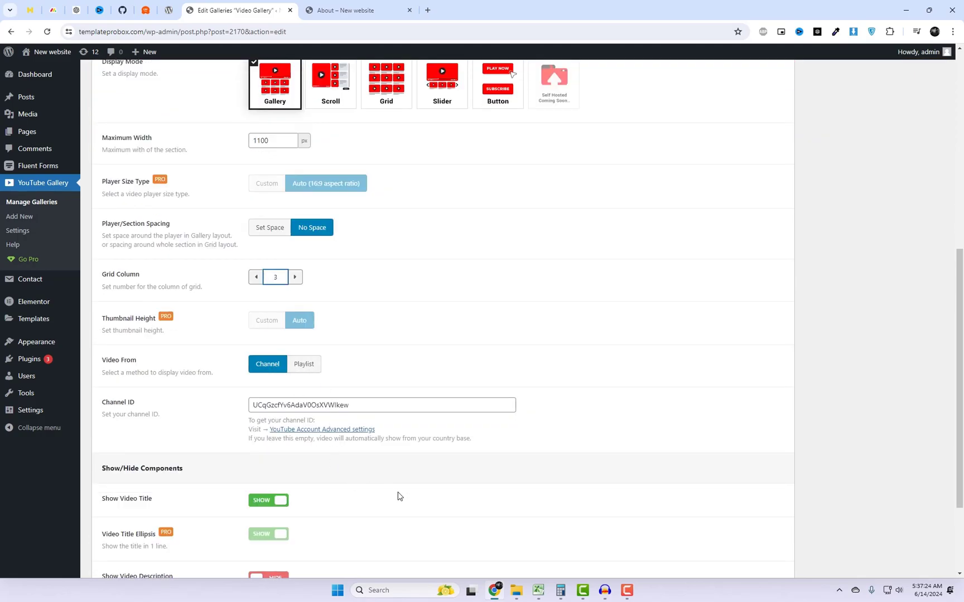
{"action": "scroll", "coordinate": [397, 497], "scroll_direction": "up", "scroll_amount": 4}
{"action": "left_click", "coordinate": [921, 194]}
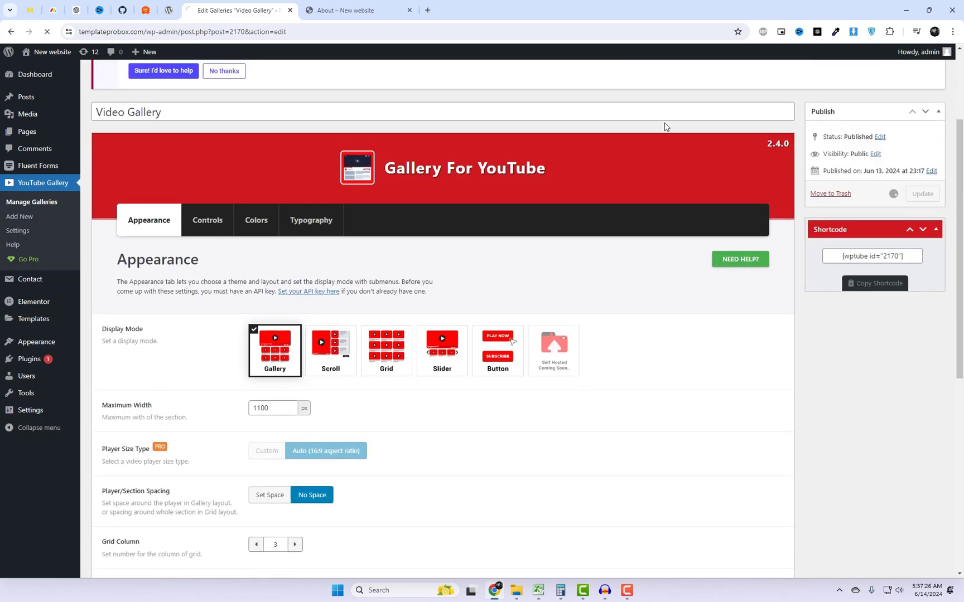
Reload the About page and scroll through the three-column video thumbnail grid
{"action": "key", "text": "ctrl+Tab"}
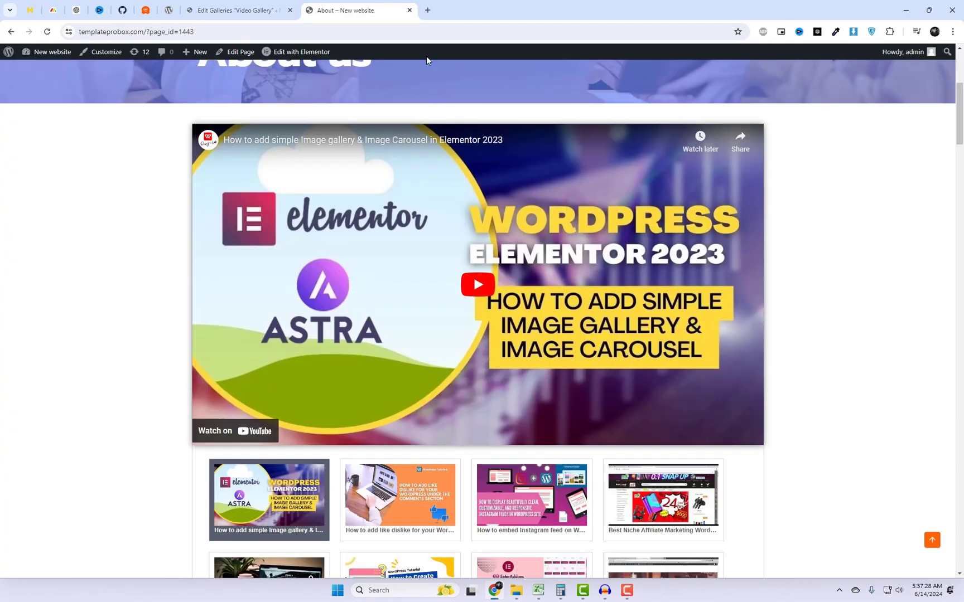
{"action": "right_click", "coordinate": [824, 125]}
{"action": "left_click", "coordinate": [792, 163]}
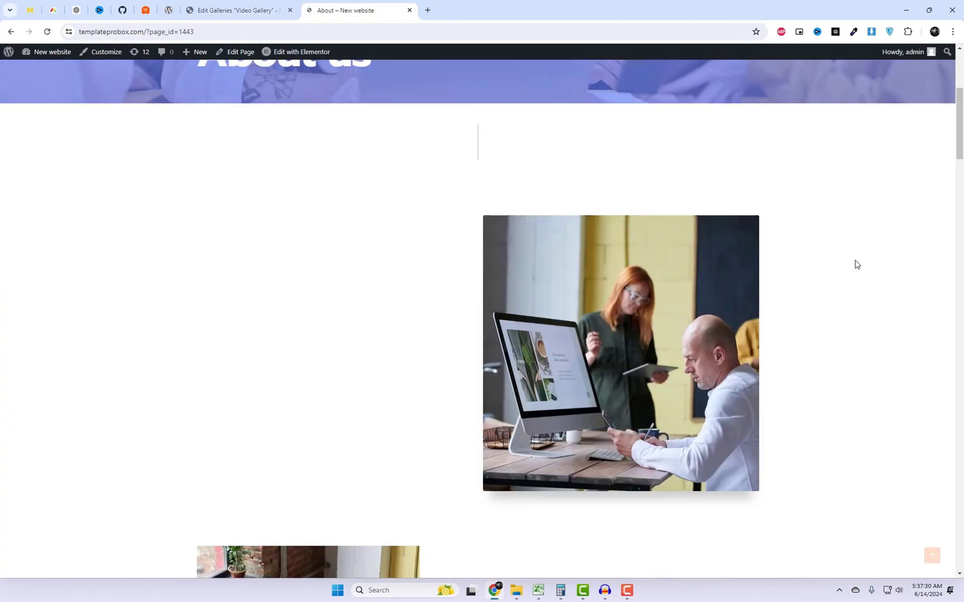
{"action": "scroll", "coordinate": [889, 273], "scroll_direction": "down", "scroll_amount": 1}
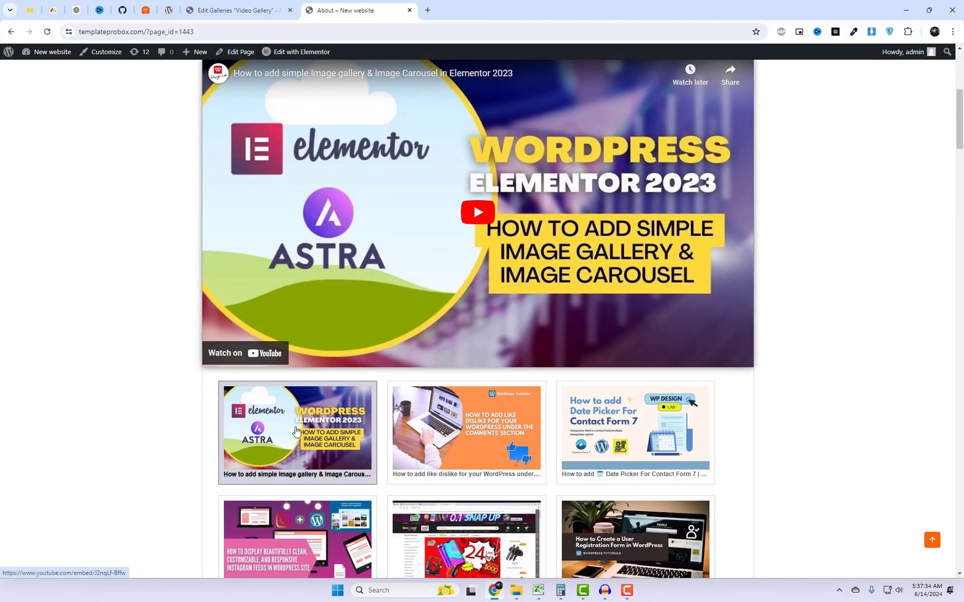
{"action": "scroll", "coordinate": [296, 431], "scroll_direction": "down", "scroll_amount": 5}
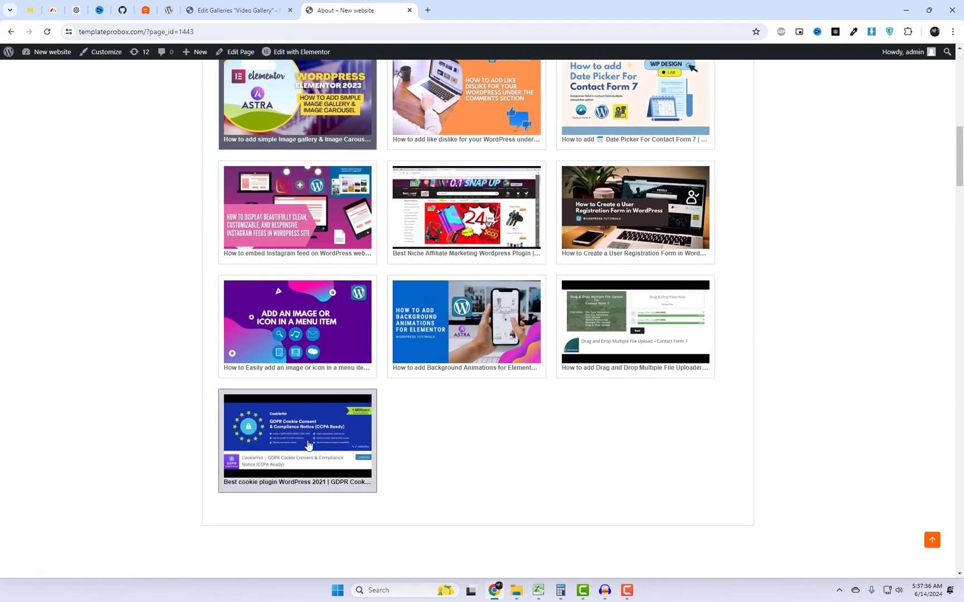
{"action": "scroll", "coordinate": [308, 445], "scroll_direction": "up", "scroll_amount": 5}
Switch the video gallery's display mode to Grid in the Appearance settings
{"action": "left_click", "coordinate": [235, 7]}
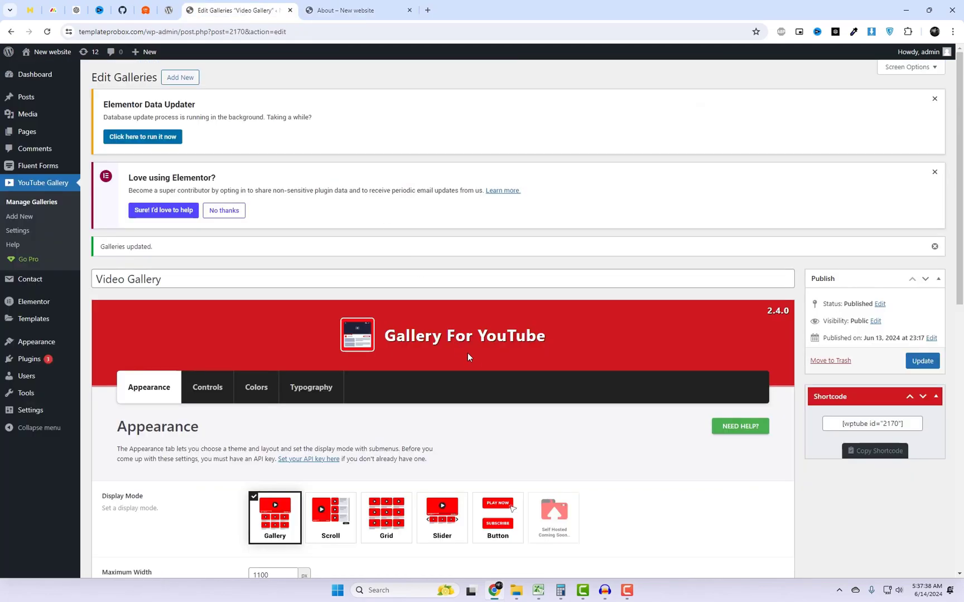
{"action": "scroll", "coordinate": [468, 357], "scroll_direction": "down", "scroll_amount": 3}
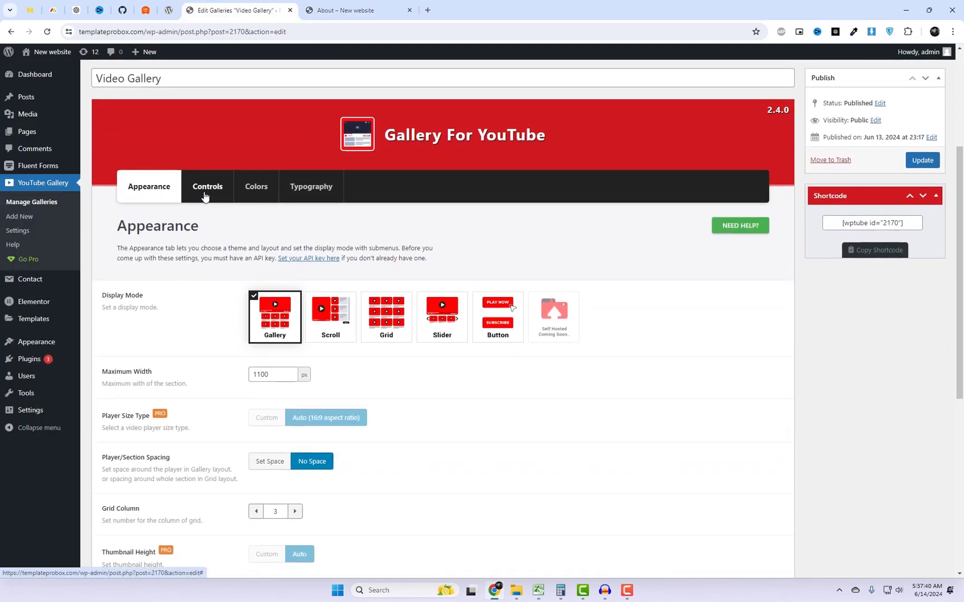
{"action": "left_click", "coordinate": [206, 187]}
{"action": "left_click", "coordinate": [149, 188]}
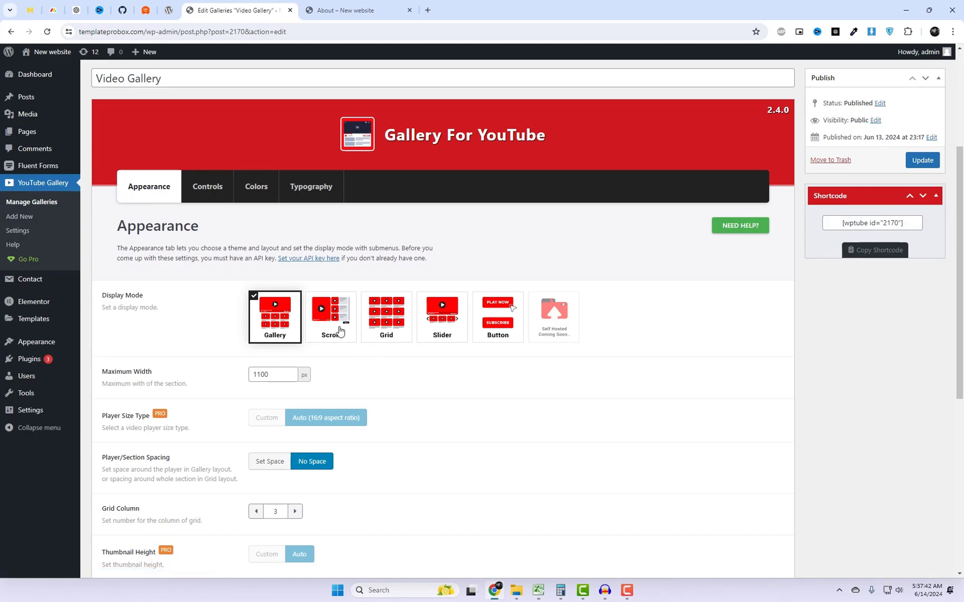
{"action": "left_click", "coordinate": [392, 326]}
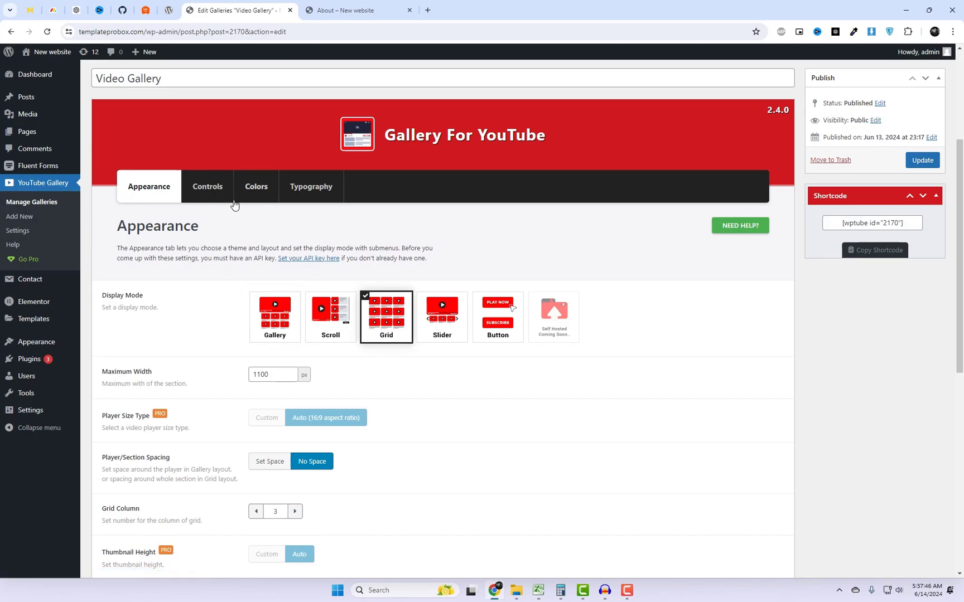
Order the gallery's videos by Date in Controls and save the gallery
{"action": "left_click", "coordinate": [206, 187]}
{"action": "scroll", "coordinate": [502, 385], "scroll_direction": "down", "scroll_amount": 3}
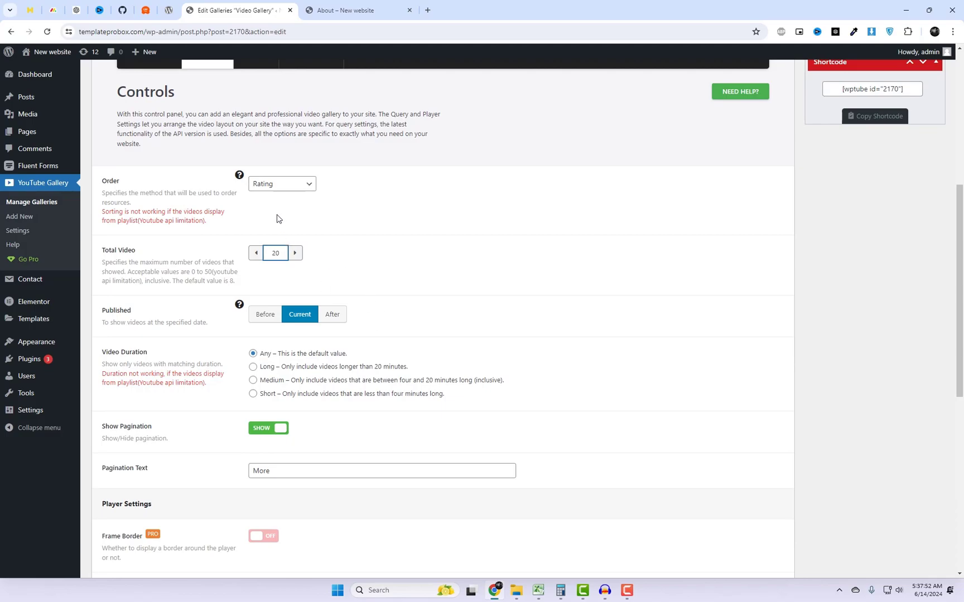
{"action": "left_click", "coordinate": [277, 184]}
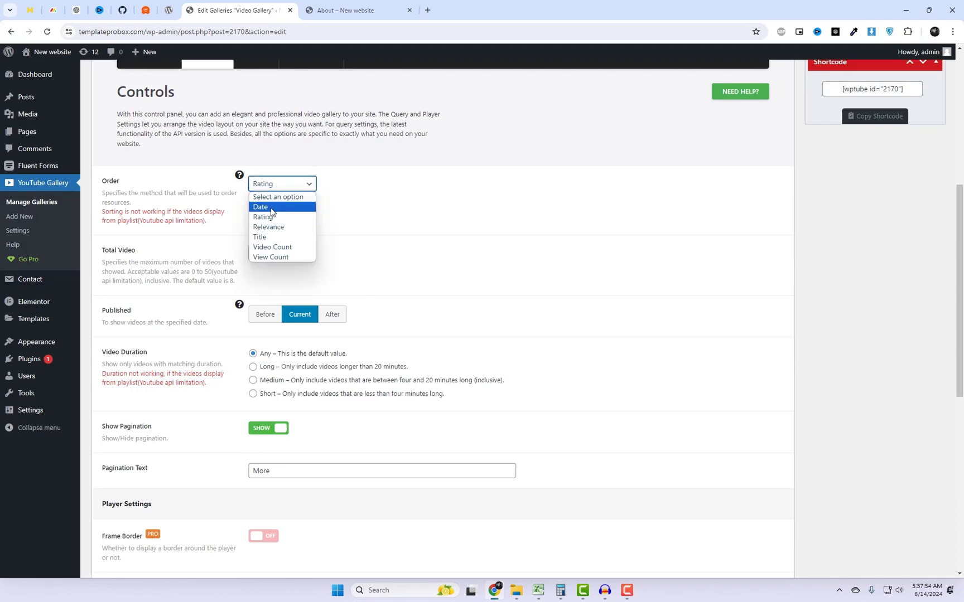
{"action": "left_click", "coordinate": [273, 208]}
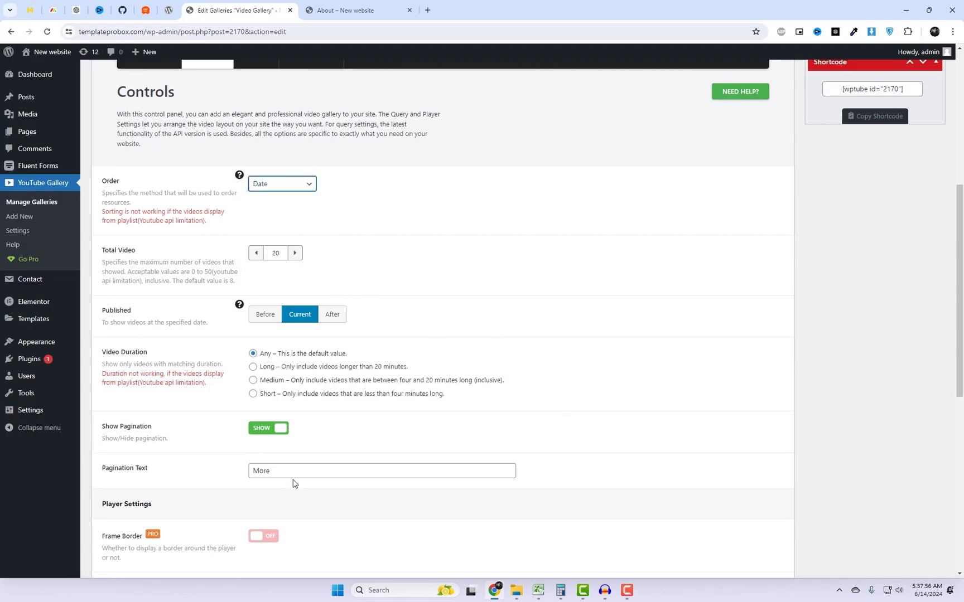
{"action": "scroll", "coordinate": [803, 188], "scroll_direction": "up", "scroll_amount": 3}
{"action": "left_click", "coordinate": [921, 225]}
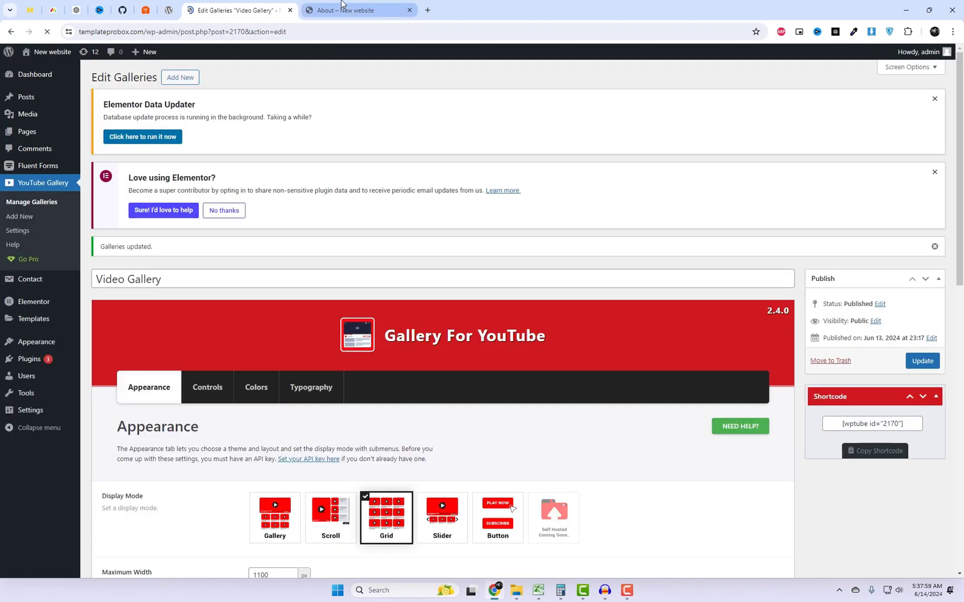
{"action": "left_click", "coordinate": [337, 8]}
{"action": "key", "text": "F5"}
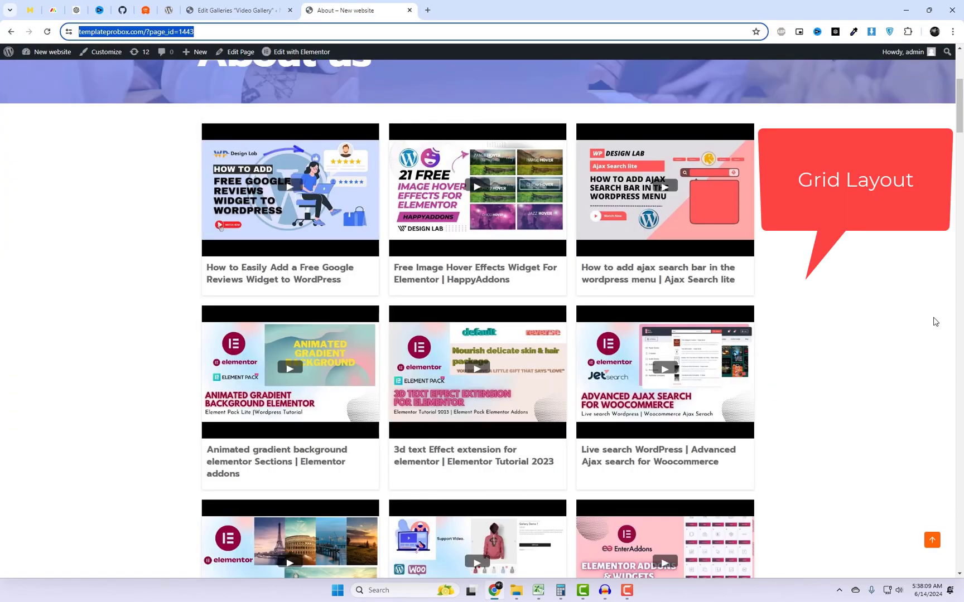
{"action": "scroll", "coordinate": [801, 296], "scroll_direction": "down", "scroll_amount": 3}
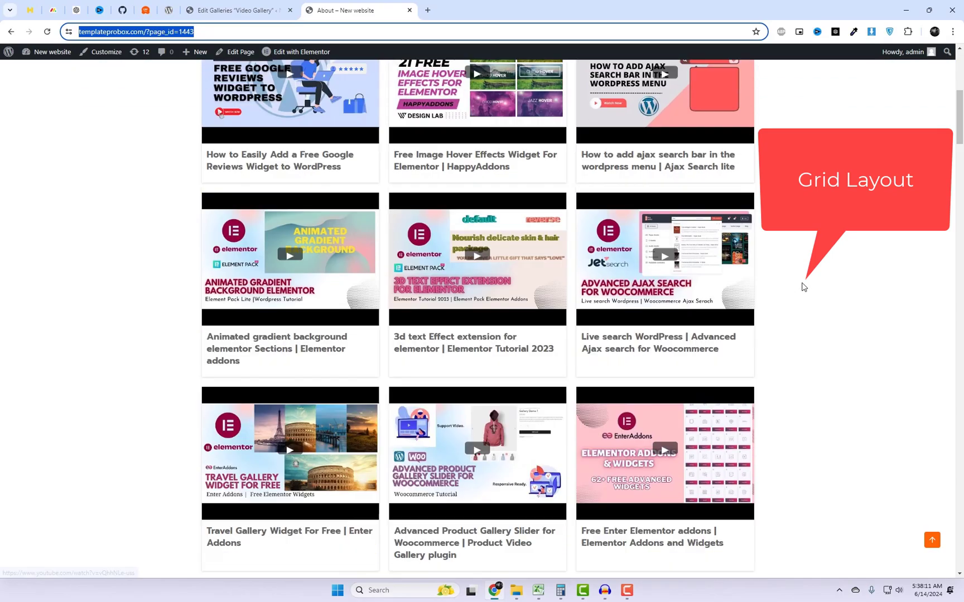
{"action": "scroll", "coordinate": [796, 314], "scroll_direction": "down", "scroll_amount": 10}
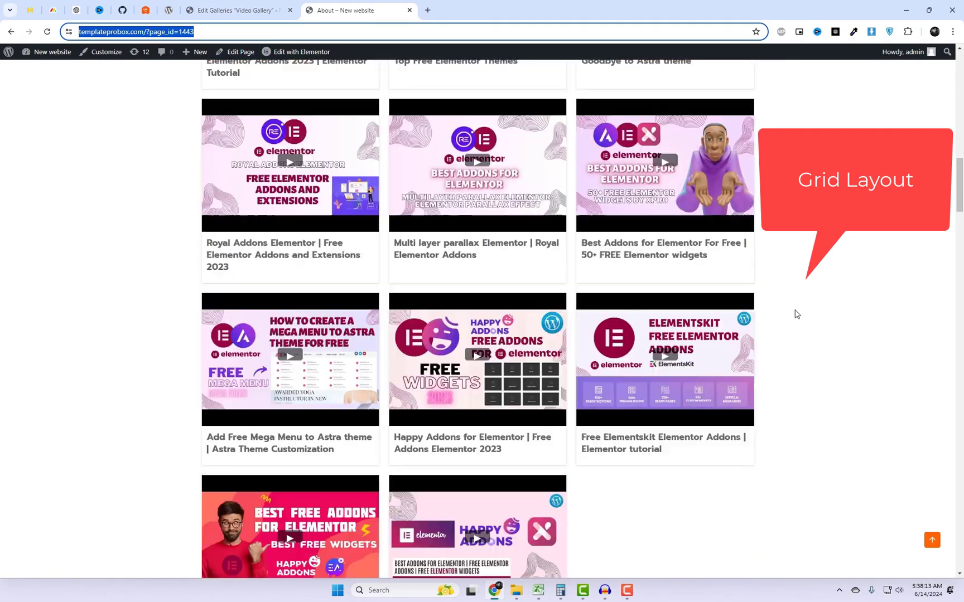
{"action": "scroll", "coordinate": [796, 314], "scroll_direction": "down", "scroll_amount": 2}
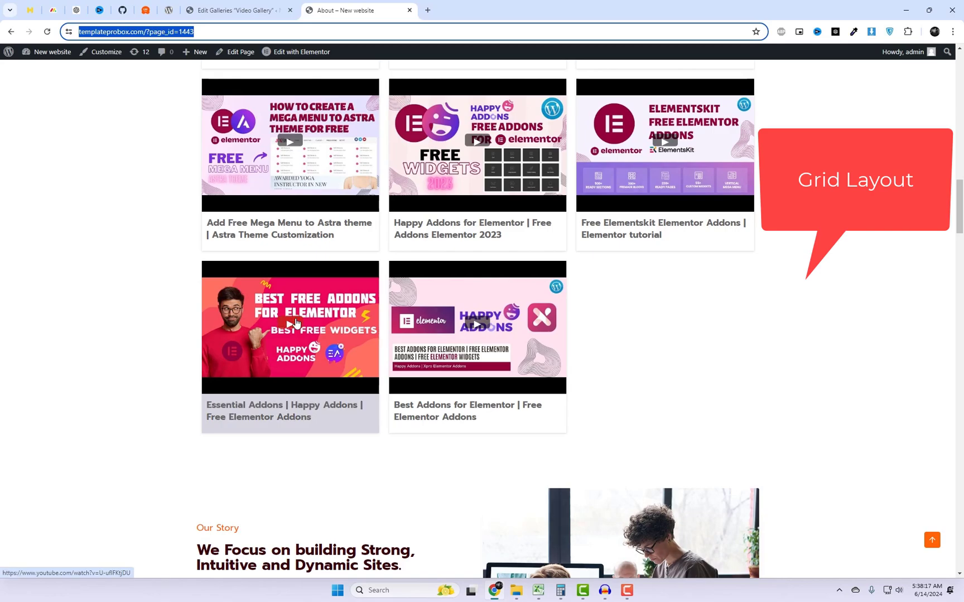
{"action": "left_click", "coordinate": [291, 323]}
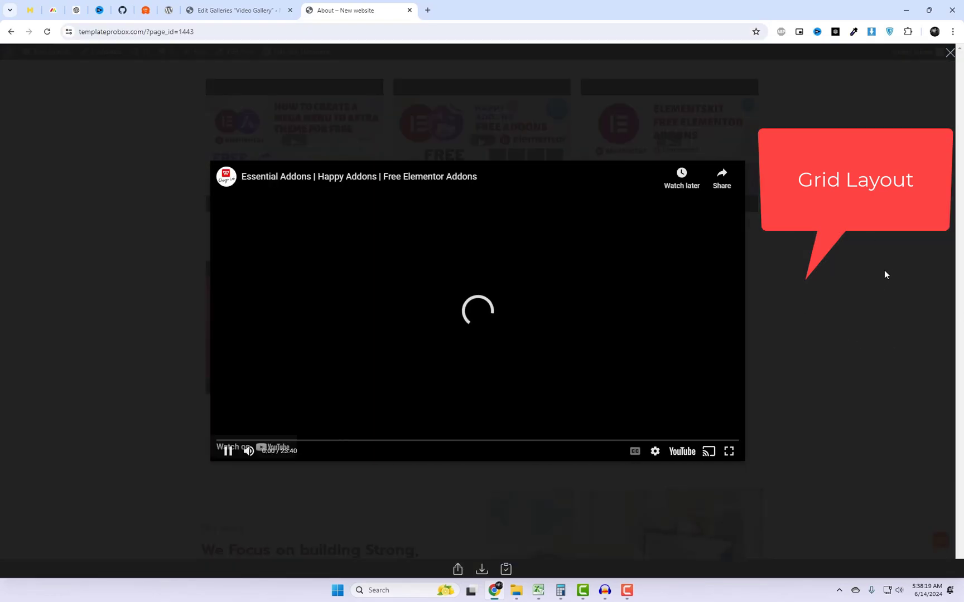
{"action": "left_click", "coordinate": [948, 52]}
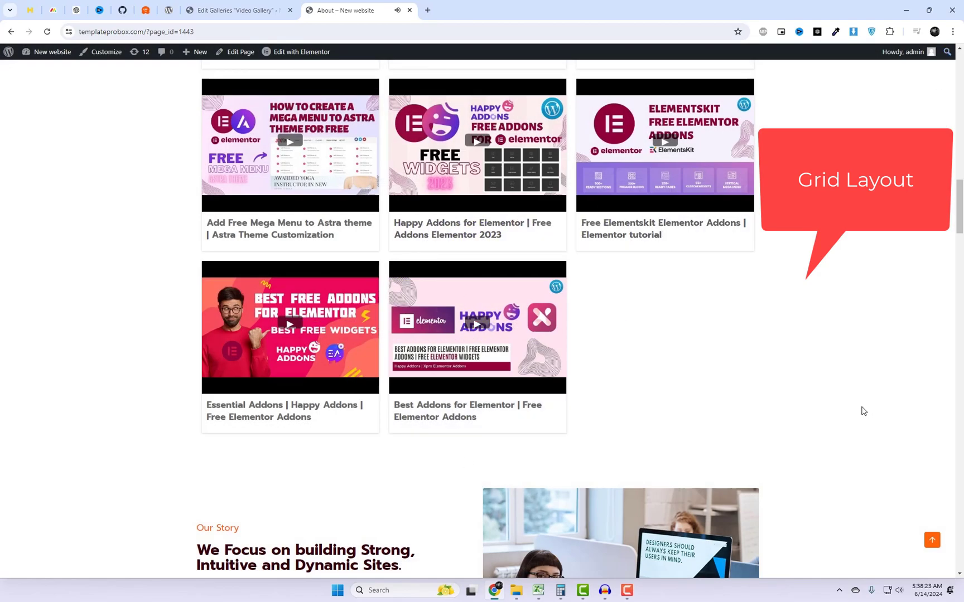
{"action": "scroll", "coordinate": [863, 411], "scroll_direction": "up", "scroll_amount": 15}
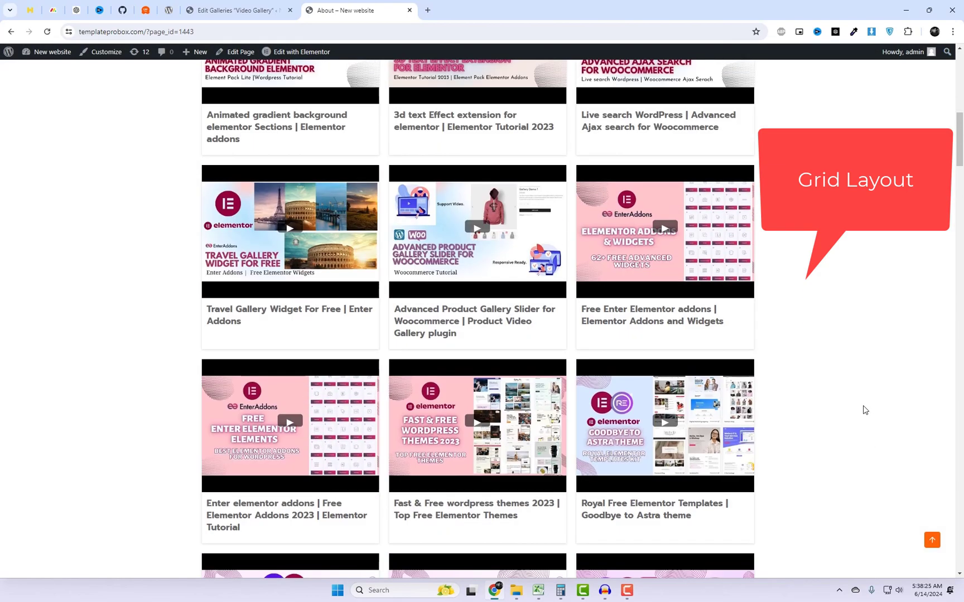
{"action": "scroll", "coordinate": [863, 411], "scroll_direction": "up", "scroll_amount": 7}
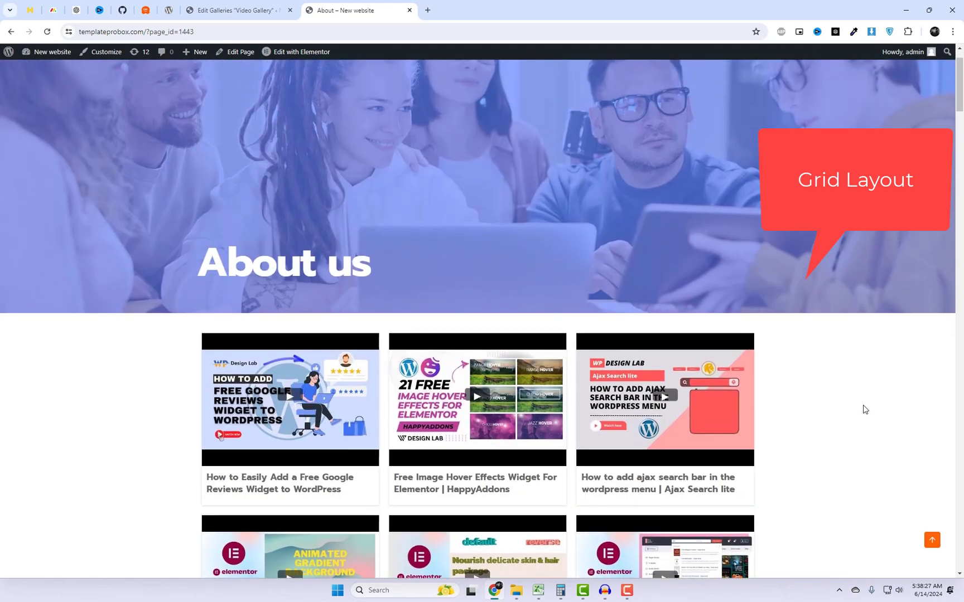
{"action": "scroll", "coordinate": [862, 410], "scroll_direction": "down", "scroll_amount": 4}
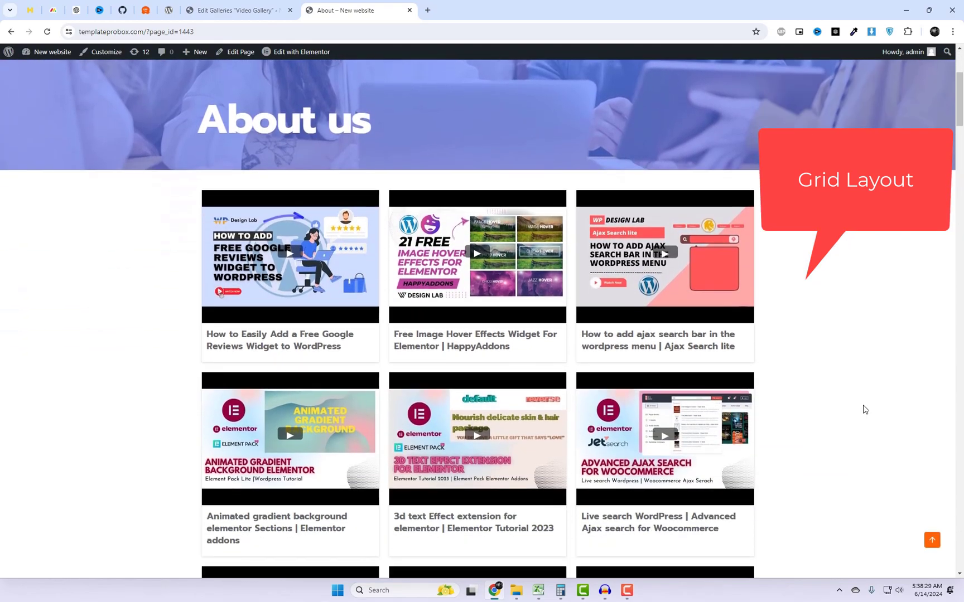